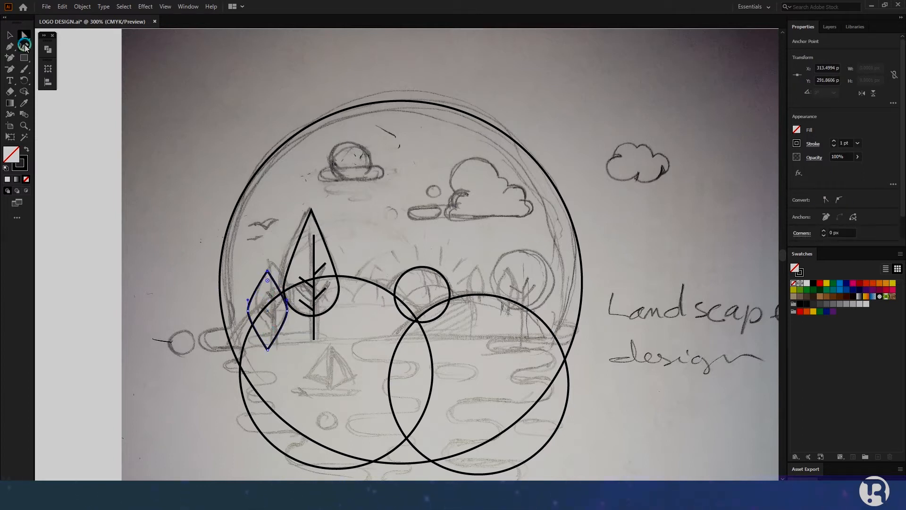
Step: Align the small left tree's crown with the sketch and give it a shortened copy of the tall tree's trunk
key("v")
left_click(278, 333)
left_click_drag(419, 306, 274, 337)
left_click(23, 35)
left_click_drag(273, 241, 274, 277)
left_click(281, 304)
Step: Trace the puffs of the right and left clouds with overlapping circles of different sizes
left_click(25, 57)
left_click_drag(369, 171, 500, 195)
left_click_drag(498, 187, 526, 208)
left_click_drag(520, 206, 531, 216)
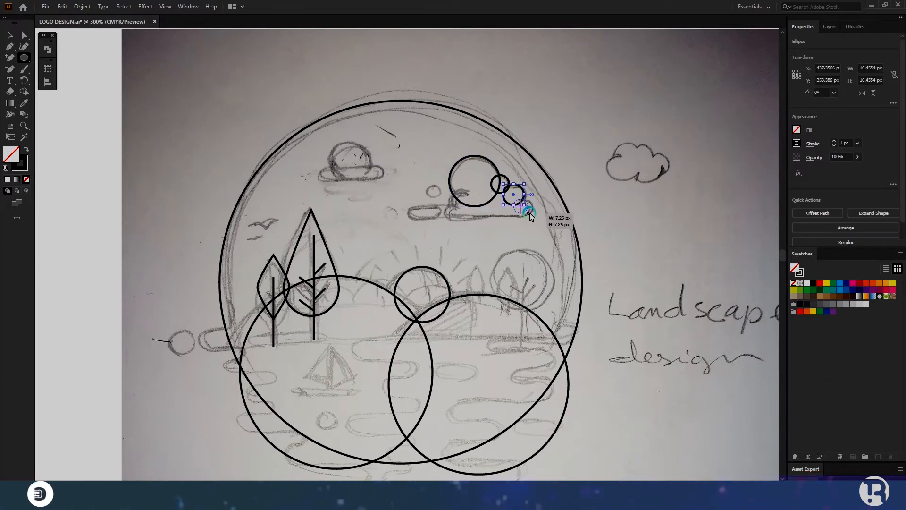
left_click_drag(452, 210, 460, 220)
mouse_move(326, 143)
left_mouse_down()
mouse_move(367, 185)
mouse_move(381, 184)
left_mouse_up()
left_click_drag(337, 166, 328, 184)
Step: Trace the sailboat's left sail as a closed triangle with the Pen tool
key("p")
scroll(590, 253, "down", 2)
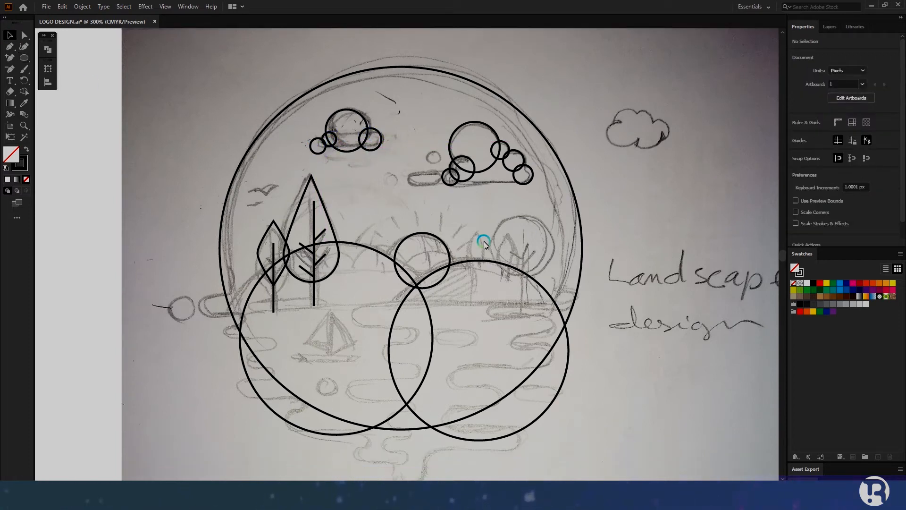
left_click(328, 352)
left_click(327, 306)
left_click(307, 343)
left_click(326, 350)
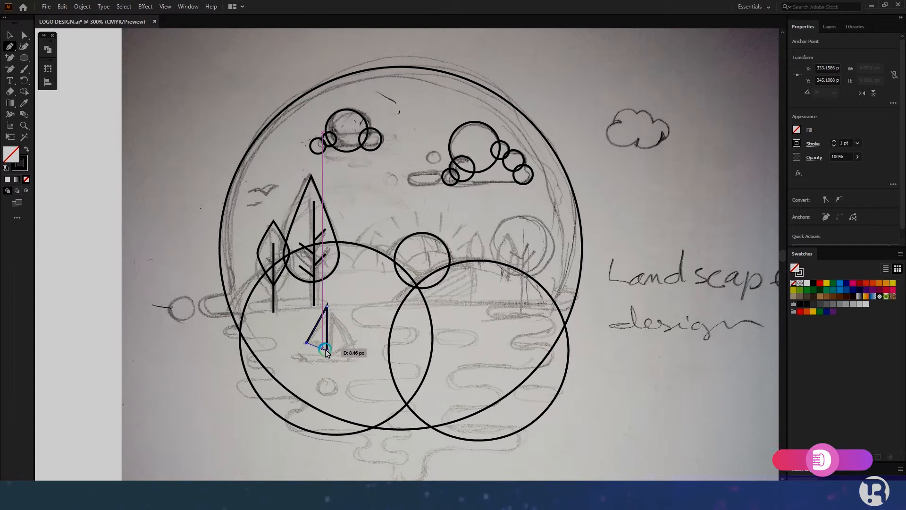
Step: Draw the sailboat's right sail with a curved outer edge and a flat hull beneath both sails
left_click(329, 313)
left_click(353, 336)
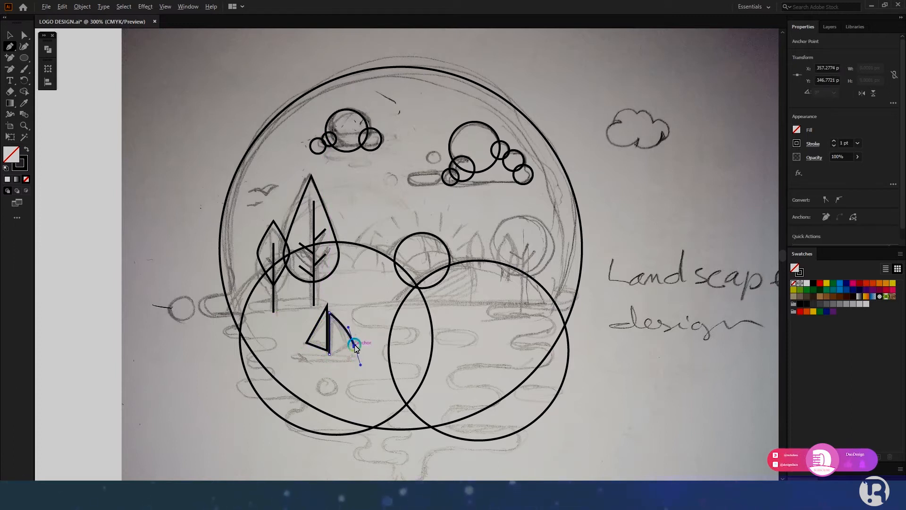
left_click_drag(330, 356, 299, 354)
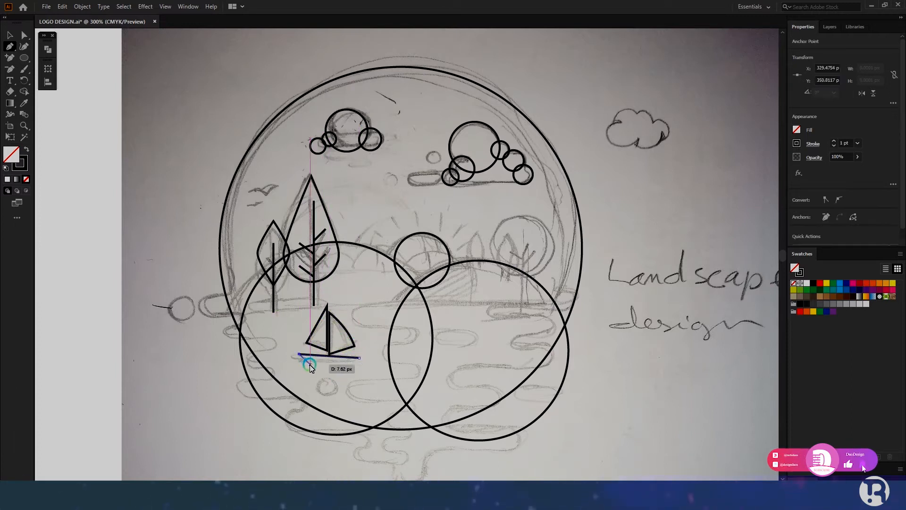
left_click(359, 359)
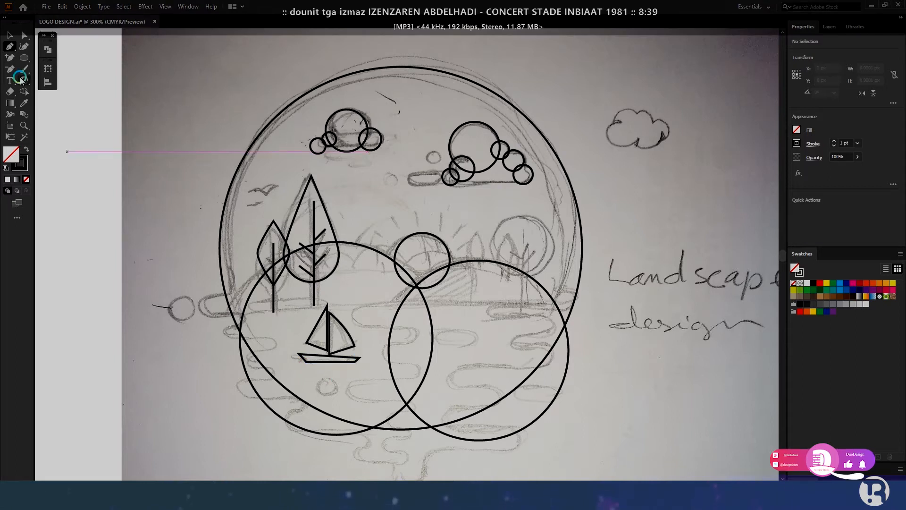
Step: Draw a fully rounded bar about 37 by 12 px at the horizon's left end and stack evenly spaced copies below it
left_click(24, 57)
left_click(57, 69)
mouse_move(196, 294)
left_mouse_down()
mouse_move(270, 317)
mouse_move(236, 341)
left_mouse_up()
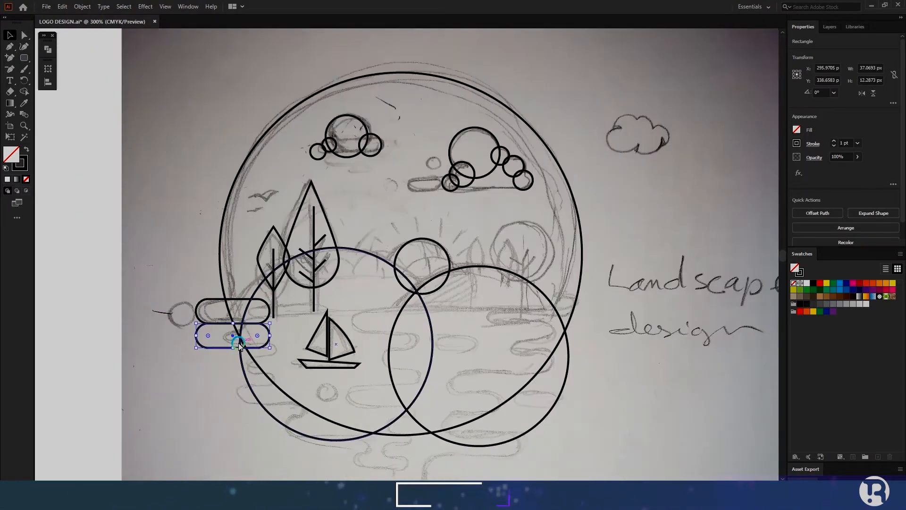
key("ctrl+d")
key("ctrl+d")
key("ctrl+d")
key("ctrl+d")
left_click(305, 430)
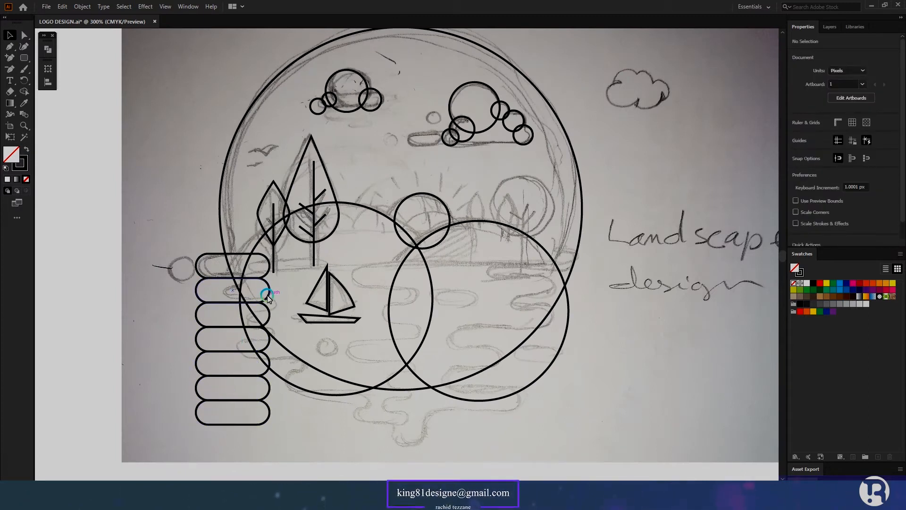
Step: Shift the lower left bars sideways to follow the sketched water edge and lengthen the fifth bar toward the centre
left_click_drag(272, 320, 285, 342)
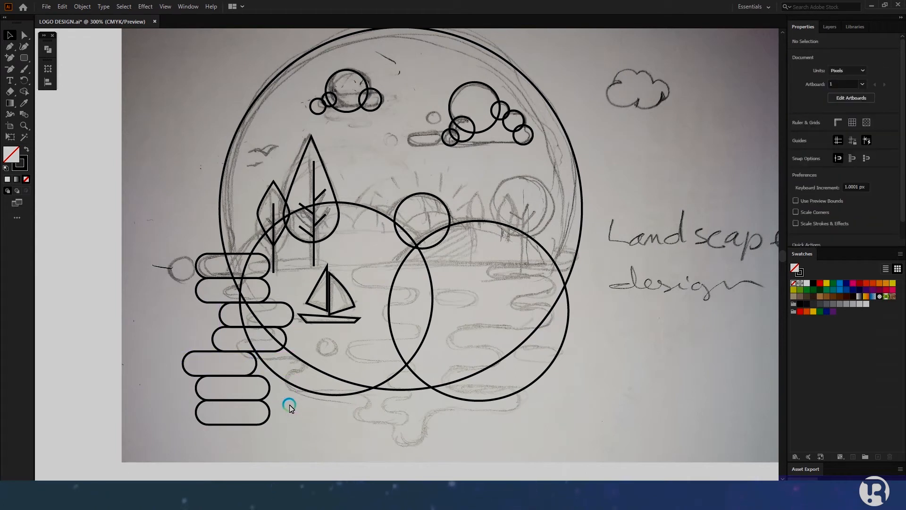
scroll(263, 394, "up", 1)
left_click_drag(272, 383, 390, 383)
left_click_drag(274, 417, 463, 415)
left_click_drag(384, 378, 413, 378)
left_click(229, 373)
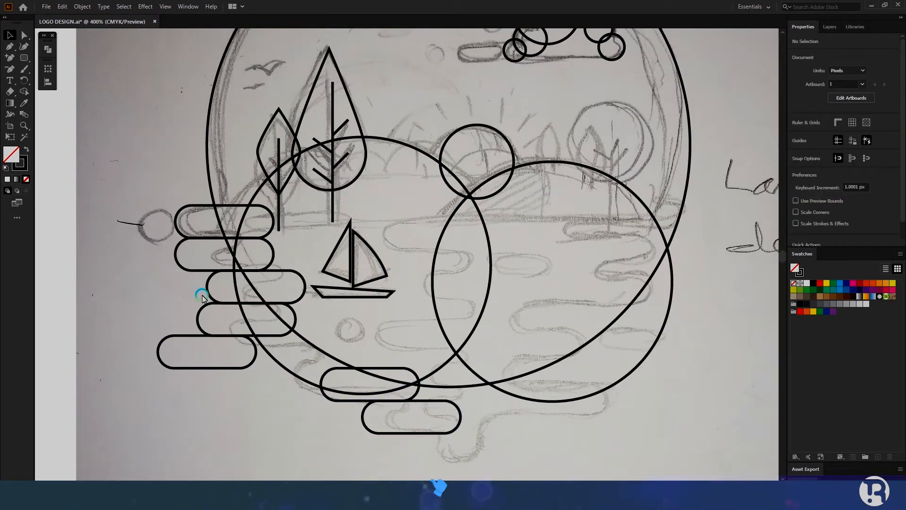
left_click(24, 36)
left_click(203, 335)
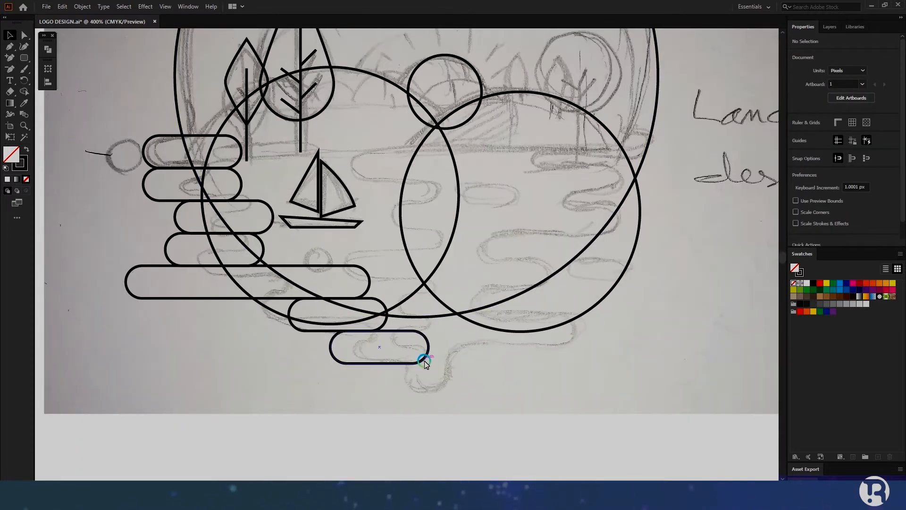
Step: Create a small round drop under the bottom bar by intersecting two overlapping bar copies
left_click_drag(424, 362, 575, 362)
left_click_drag(518, 363, 424, 396)
left_click(577, 356, "shift")
left_click(47, 49)
left_click(82, 70)
left_click(475, 381)
left_click(460, 389)
Step: Copy the bottom bar to the right side of the drop and stack repeated copies upward to the horizon
scroll(461, 389, "down", 1)
scroll(465, 372, "up", 1)
left_click_drag(427, 353, 541, 357)
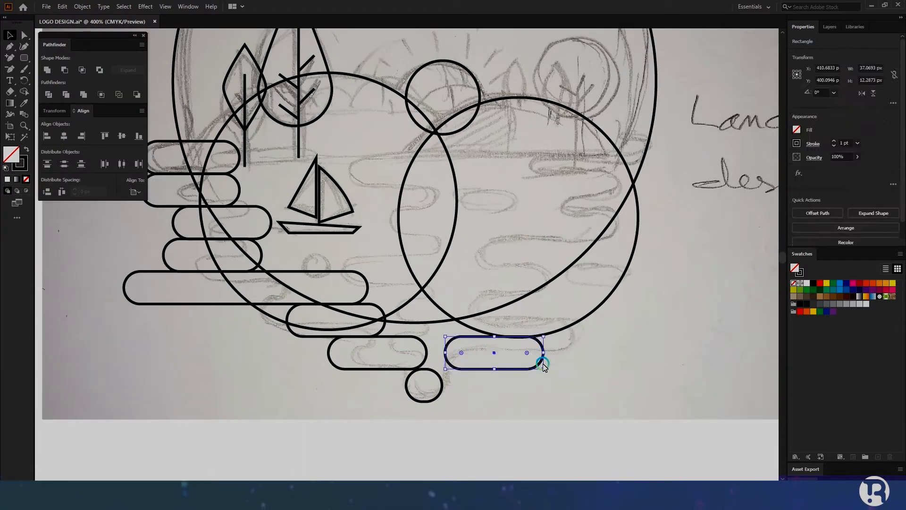
scroll(490, 356, "up", 1)
left_click_drag(431, 346, 433, 303)
key("ctrl+d")
key("ctrl+d")
key("ctrl+d")
key("ctrl+d")
key("ctrl+d")
Step: Shift the stacked right bars sideways to follow the sketched right water edge, with the top one furthest out
scroll(501, 398, "down", 1)
left_click_drag(533, 253, 578, 272)
left_click(479, 274)
left_click_drag(533, 220, 660, 220)
left_click(548, 234)
left_click(546, 334)
left_click_drag(620, 297, 598, 327)
left_click(553, 338)
left_click(553, 374)
left_click_drag(532, 354, 572, 354)
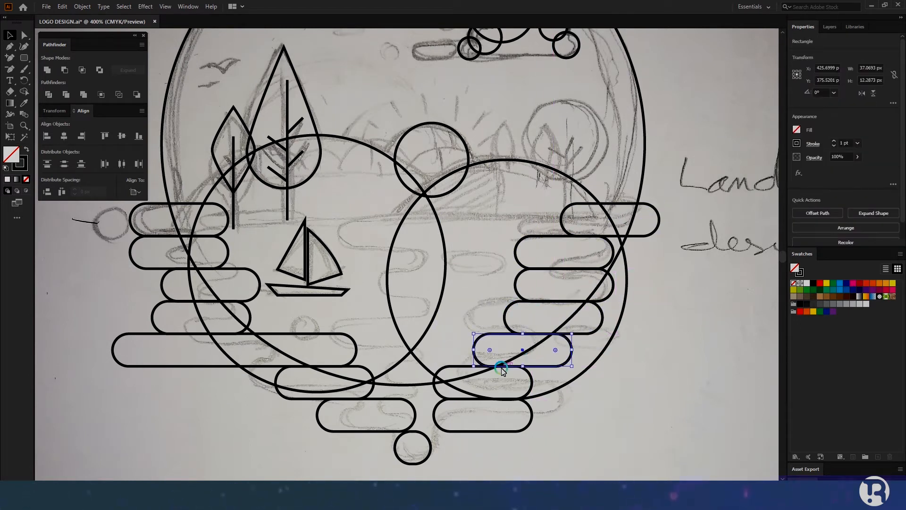
left_click_drag(437, 394, 472, 395)
left_click(508, 449)
Step: Extend the bottom right bar to about 57 px wide so its inner end overlaps the bottom left bar
scroll(495, 430, "down", 1)
scroll(472, 401, "down", 2)
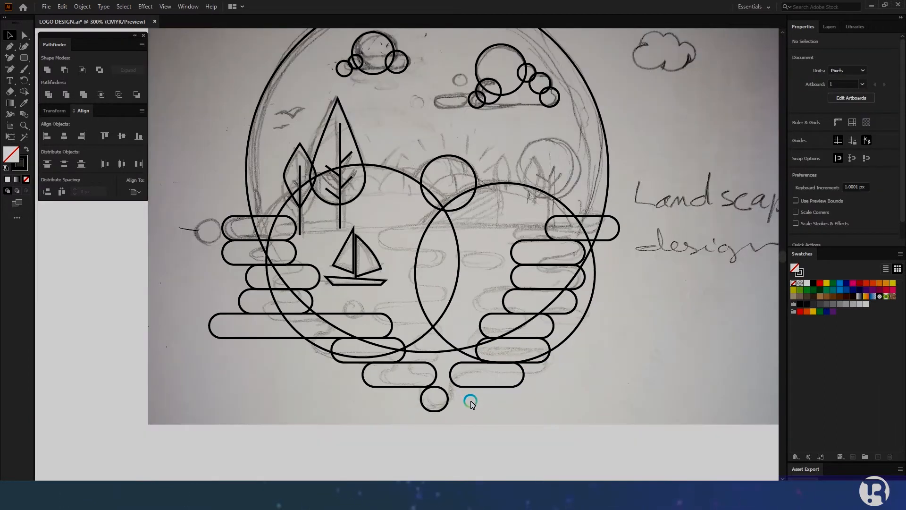
left_click(21, 34)
scroll(458, 377, "up", 1)
left_click_drag(448, 352, 471, 391)
key("shift+Left")
key("shift+Left")
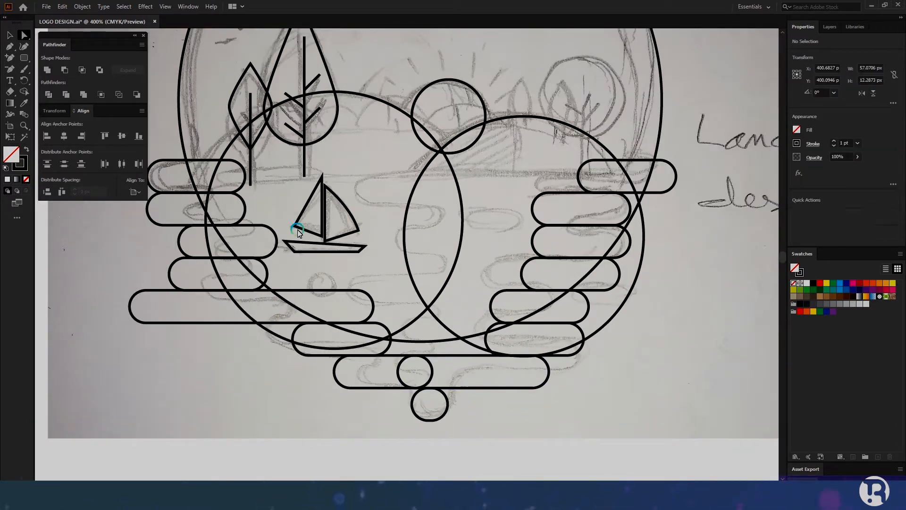
left_click(9, 35)
left_click(464, 400)
Step: Place a small circle beside the top left bar and a circle about 30 px wide over the right tree's crown
scroll(464, 399, "down", 2)
scroll(420, 370, "up", 2)
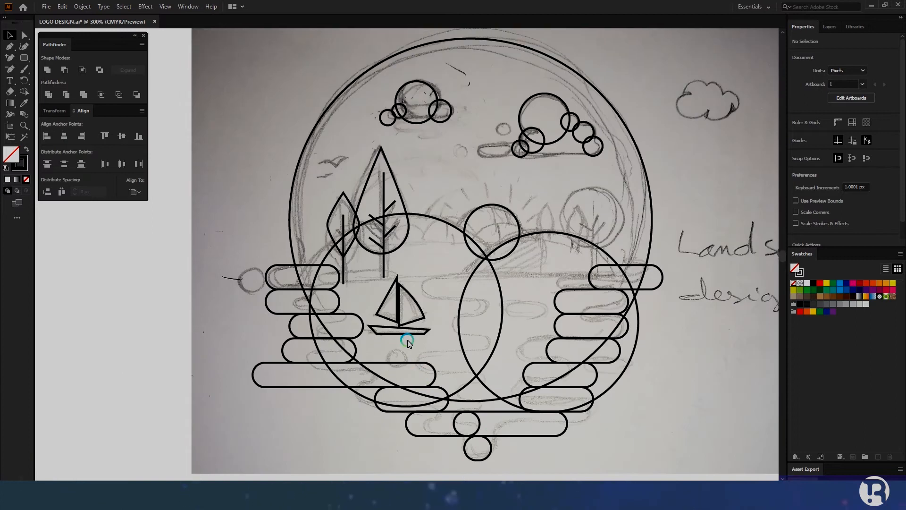
left_click_drag(267, 284, 261, 278)
left_click(216, 233)
scroll(65, 77, "right", 1)
left_click_drag(504, 218, 606, 206)
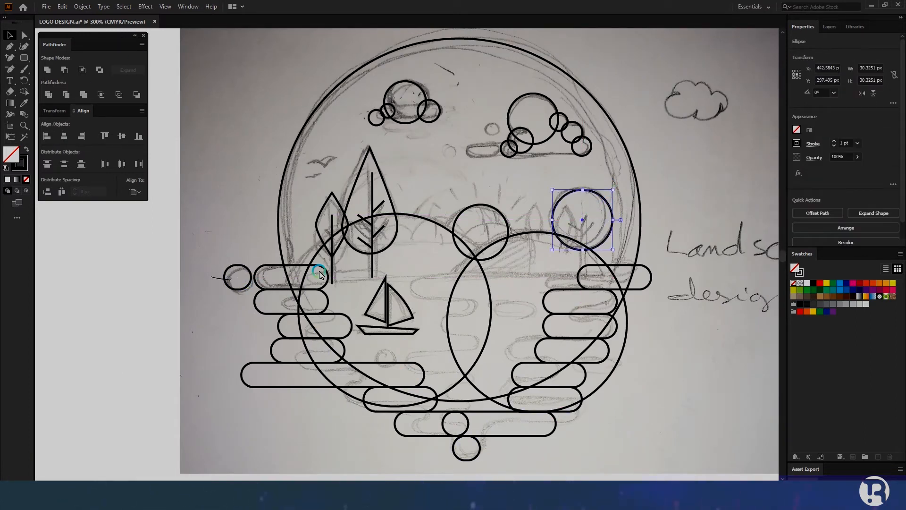
Step: Draw a rounded bar as the flat base of each of the two clouds
left_click_drag(21, 66, 61, 56)
mouse_move(490, 156)
left_mouse_down()
mouse_move(594, 148)
mouse_move(587, 142)
left_mouse_up()
mouse_move(372, 124)
left_mouse_down()
mouse_move(442, 116)
mouse_move(435, 107)
left_mouse_up()
left_click(676, 184)
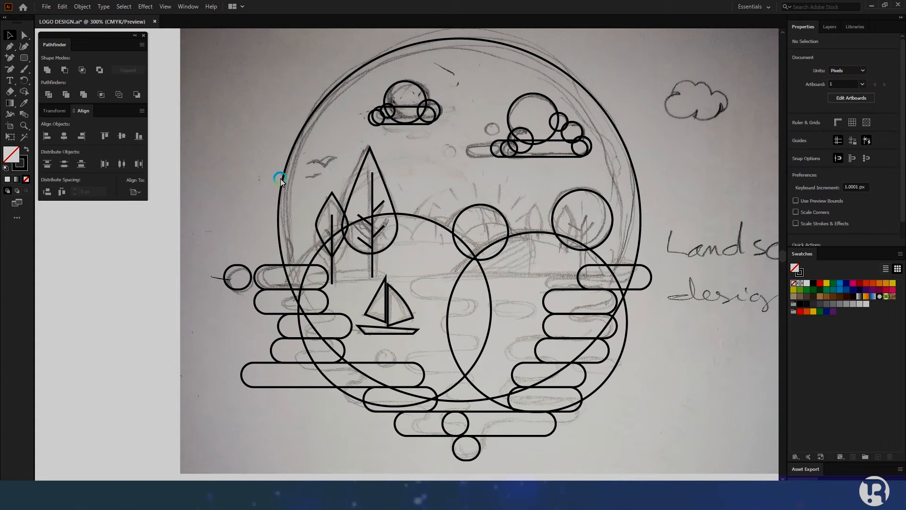
Step: Draw a narrow pointed leaf crown for the small tree between the sun and the round tree
left_click(18, 47)
left_click(533, 248)
left_click_drag(551, 180, 551, 180)
left_click_drag(513, 269, 512, 268)
left_click(9, 35)
left_click(225, 159)
Step: Trace the two flying birds beside the tall tree with curved Pen tool strokes
key("p")
scroll(295, 161, "up", 2)
left_click(352, 174)
left_click_drag(379, 153, 397, 156)
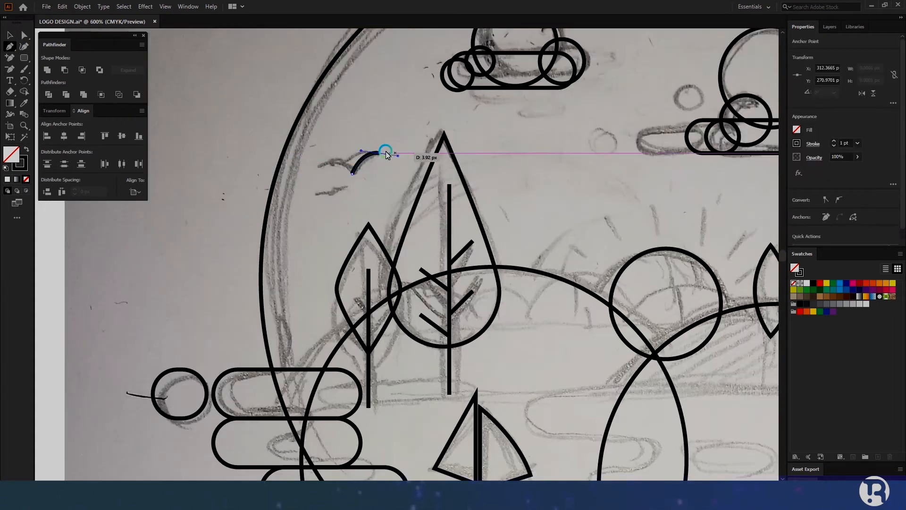
left_click(349, 188)
left_click_drag(367, 193, 322, 196)
left_click(10, 35)
left_click(298, 226)
scroll(298, 226, "down", 2)
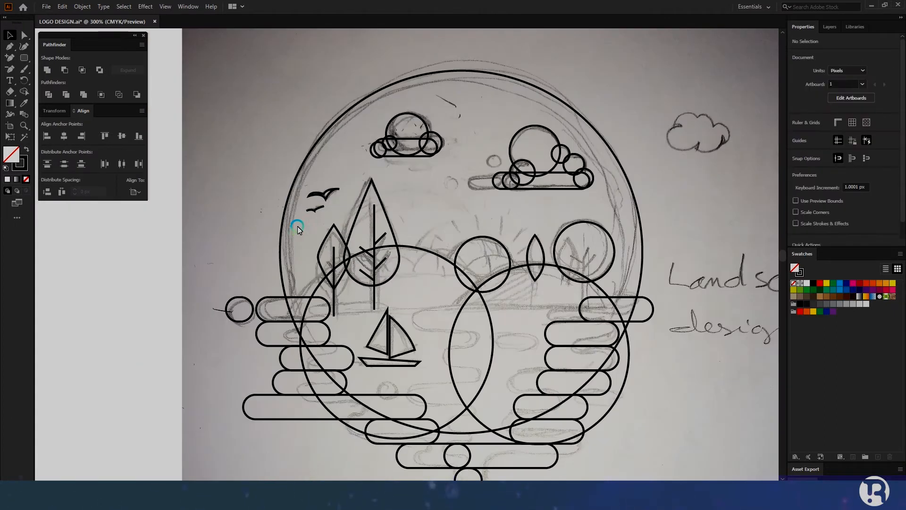
Step: Draw a thin rounded ground bar across the bases of the two left trees
scroll(452, 305, "down", 3)
left_click(24, 57)
scroll(319, 273, "up", 1)
left_click_drag(418, 270, 307, 282)
left_click(9, 35)
left_click(431, 251)
Step: Draw angled branches on the small left tree's trunk with the Pen tool and adjust their placement
scroll(431, 251, "down", 2)
scroll(450, 257, "up", 1)
scroll(394, 232, "up", 3)
left_click(389, 231)
left_click(10, 48)
left_click(307, 264)
left_click(297, 250)
key("Escape")
left_click(308, 250)
left_click(321, 240)
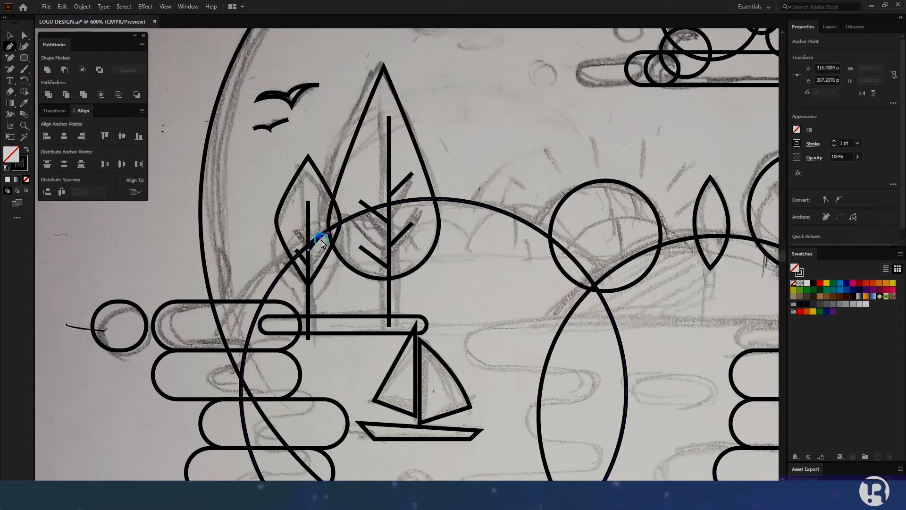
key("v")
left_click(303, 270)
left_click_drag(312, 243, 312, 227)
Step: Copy the small left tree's trunk onto the narrow leaf-shaped tree on the right hill
scroll(322, 260, "down", 1)
scroll(314, 262, "right", 3)
left_click_drag(245, 283, 514, 283)
Step: Draw three short angled branches on alternating sides of the narrow right tree's trunk
left_click(10, 46)
scroll(519, 261, "up", 2)
left_click(518, 228)
left_click(509, 239)
key("Escape")
left_click(497, 203)
left_click(508, 212)
key("Escape")
left_click(518, 182)
left_click(508, 194)
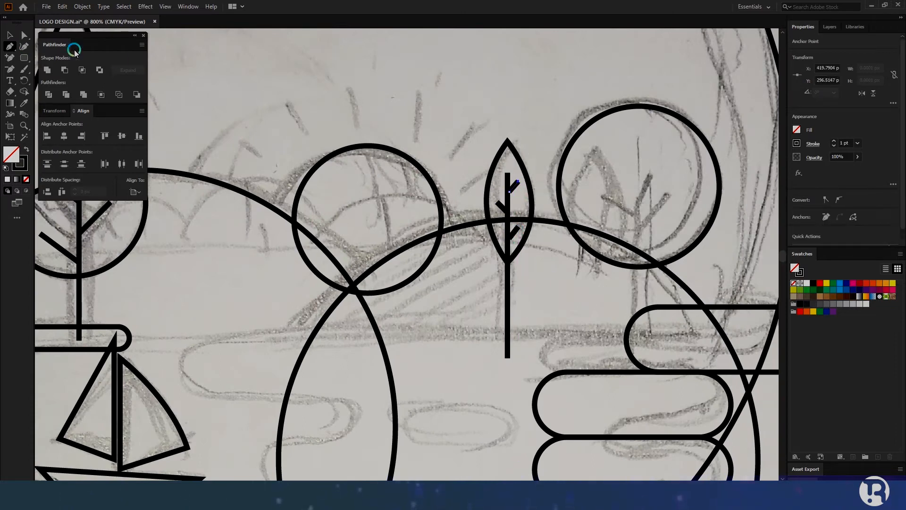
left_click(10, 35)
left_click(542, 196)
Step: Draw the round tree's vertical trunk ending in an angled top branch
scroll(533, 203, "down", 3)
scroll(532, 228, "up", 1)
scroll(532, 230, "up", 1)
key("p")
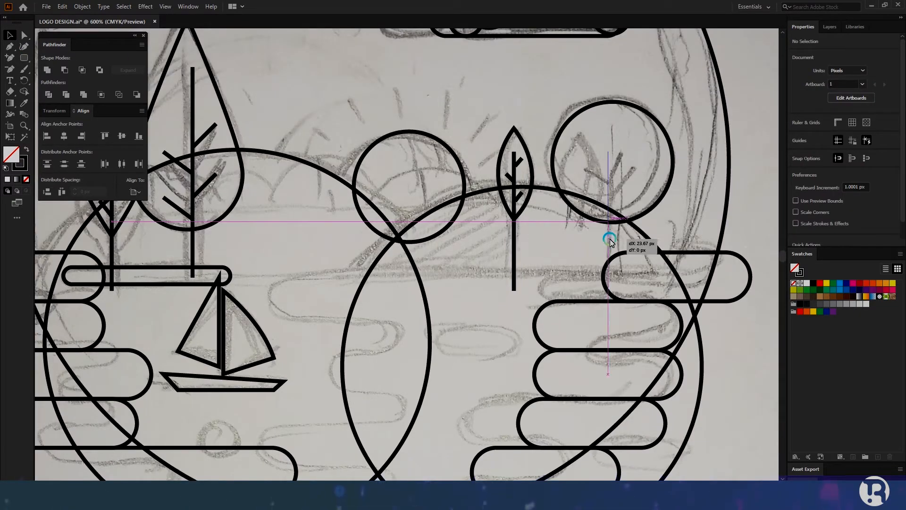
left_click(611, 290)
left_click(612, 152)
left_click(629, 130)
key("Escape")
Step: Add three more angled branches on alternating sides of the round tree's trunk
left_click(611, 177)
left_click(591, 167)
key("Escape")
left_click(611, 191)
left_click(631, 172)
key("Escape")
left_click(611, 204)
left_click(592, 194)
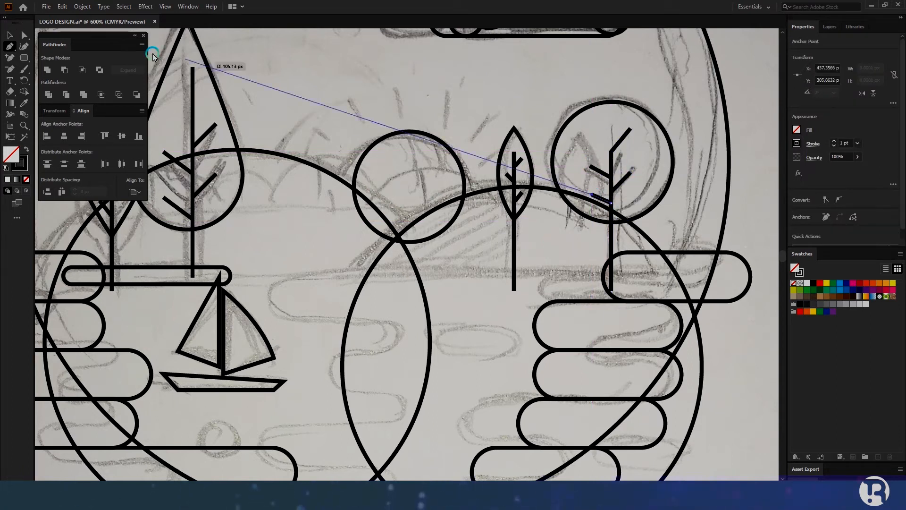
left_click(10, 35)
left_click(509, 155)
scroll(536, 172, "down", 1)
scroll(536, 172, "down", 1)
scroll(566, 198, "up", 2)
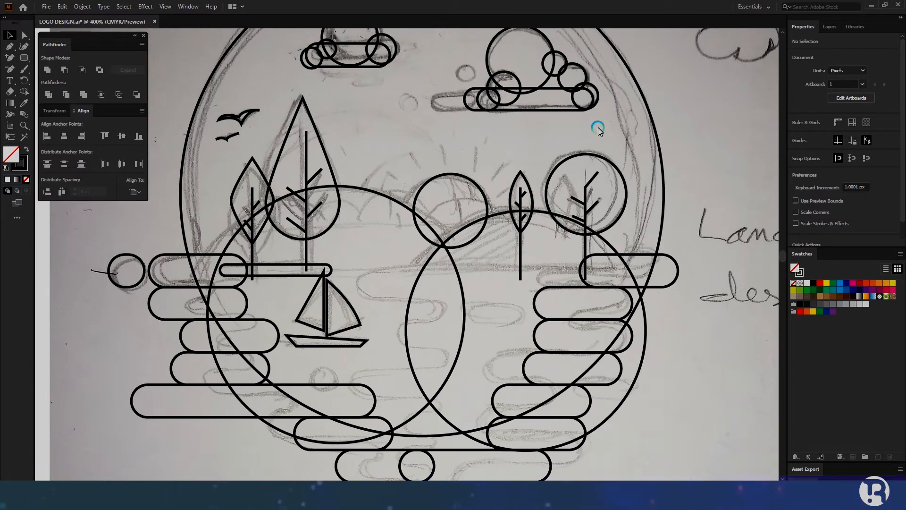
Step: Thicken the stroke of the small left tree's trunk
scroll(496, 196, "down", 2)
scroll(380, 273, "up", 3)
left_click(379, 273)
left_click(834, 141)
left_click(857, 143)
left_click(869, 226)
left_click(858, 143)
left_click(868, 205)
left_click(858, 143)
left_click(867, 194)
Step: Shift the tall left tree's trunk slightly to the left and move its four branches so they meet it
left_click_drag(461, 278, 454, 278)
scroll(460, 205, "up", 3)
left_click_drag(454, 196, 436, 194)
left_click_drag(455, 317, 437, 317)
left_click_drag(486, 246, 467, 246)
left_click_drag(494, 104, 474, 105)
left_click(484, 118)
left_click_drag(429, 188, 414, 190)
left_click_drag(414, 191, 424, 192)
left_click(524, 202)
scroll(526, 202, "down", 2)
Step: Apply the width profile that narrows to a point to the trunks of both left trees and thicken the tall tree's trunk
left_click(486, 263)
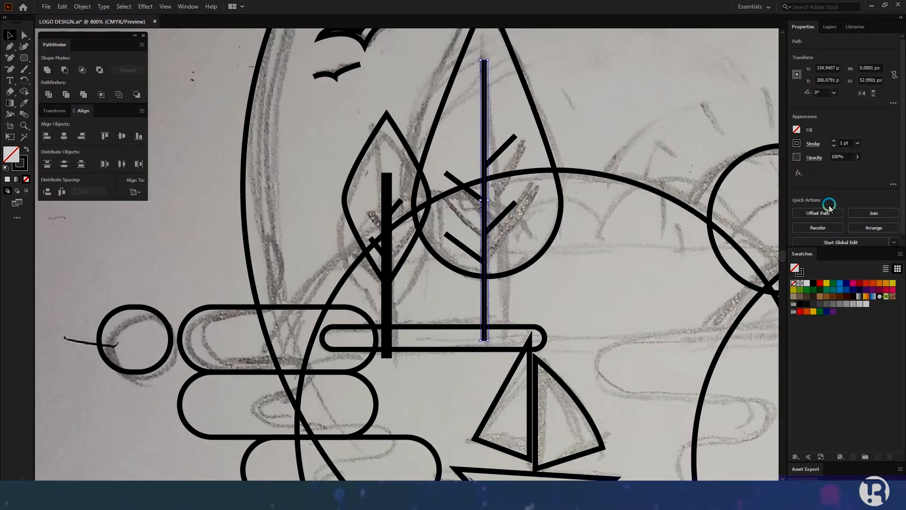
left_click(813, 144)
left_click(793, 290)
left_click(764, 365)
left_click(834, 141)
left_click(384, 310)
left_click(813, 144)
left_click(790, 291)
left_click(763, 364)
left_click(647, 281)
Step: Apply the same tapered width profile to the branches of both left trees
left_click(379, 248)
left_click(395, 208, "shift")
left_click(457, 242, "shift")
left_click(813, 143)
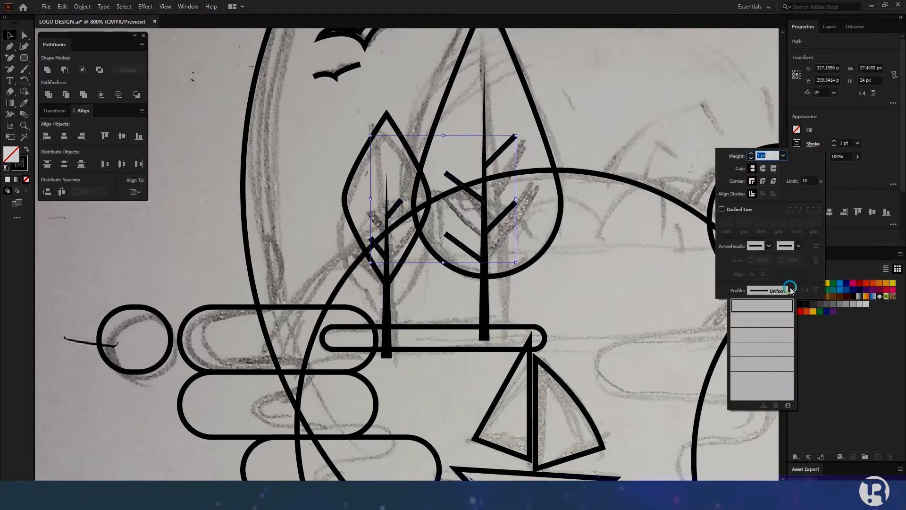
left_click(793, 290)
left_click(763, 365)
left_click(577, 294)
Step: Apply the tapered width profile to the trunks and branches of the narrow tree and the round tree on the right hill
scroll(546, 295, "down", 1)
scroll(546, 295, "up", 2)
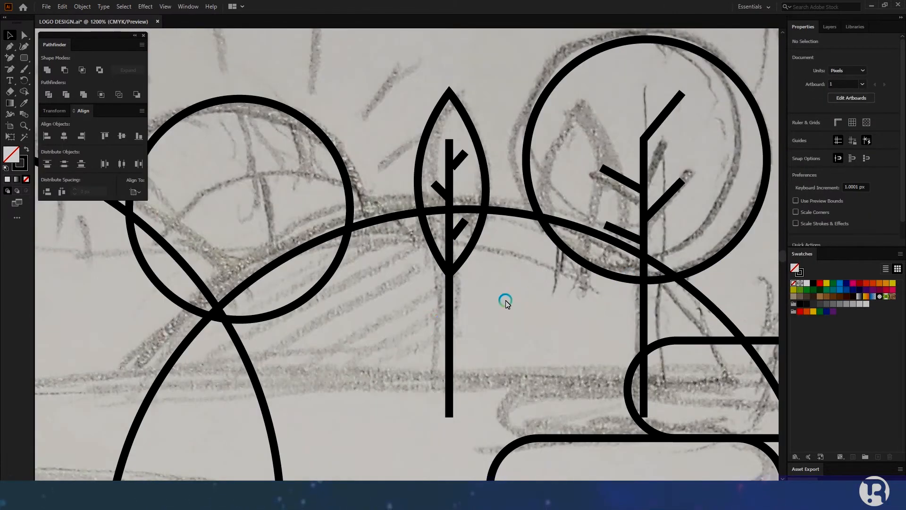
left_click(449, 199)
left_click(645, 142, "shift")
left_click(656, 127, "shift")
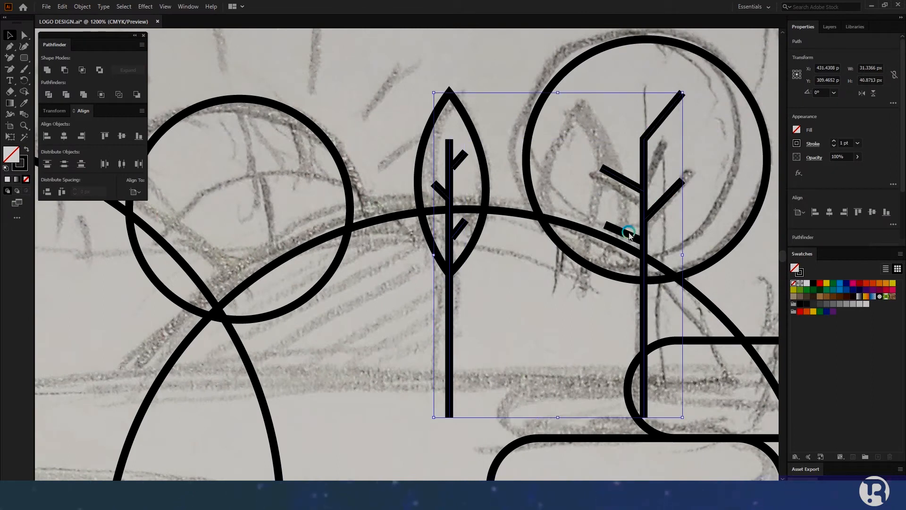
left_click(815, 145)
left_click(793, 290)
left_click(761, 365)
left_click(560, 298)
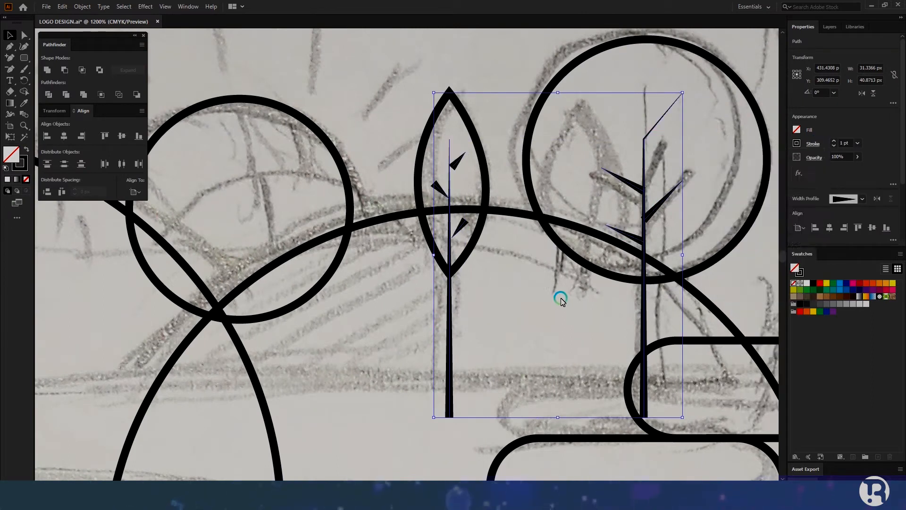
left_click(560, 297)
Step: Reposition the narrow right tree's three tapered branches so they grow out of its trunk
scroll(466, 230, "up", 3)
left_click(480, 302)
left_click_drag(493, 287, 447, 355)
left_click(468, 351)
left_click(416, 205)
left_click_drag(397, 190, 463, 196)
left_click(455, 240)
left_click_drag(438, 226, 437, 279)
left_click(540, 335)
Step: Reduce the stroke weight of the narrow right tree's three branches
scroll(543, 335, "down", 2)
scroll(512, 300, "up", 2)
left_click(467, 327)
left_click(495, 373, "shift")
left_click(492, 236, "shift")
left_click(834, 146)
left_click(858, 143)
left_click(869, 176)
left_click(858, 143)
left_click(869, 165)
left_click(702, 174)
scroll(489, 208, "down", 8)
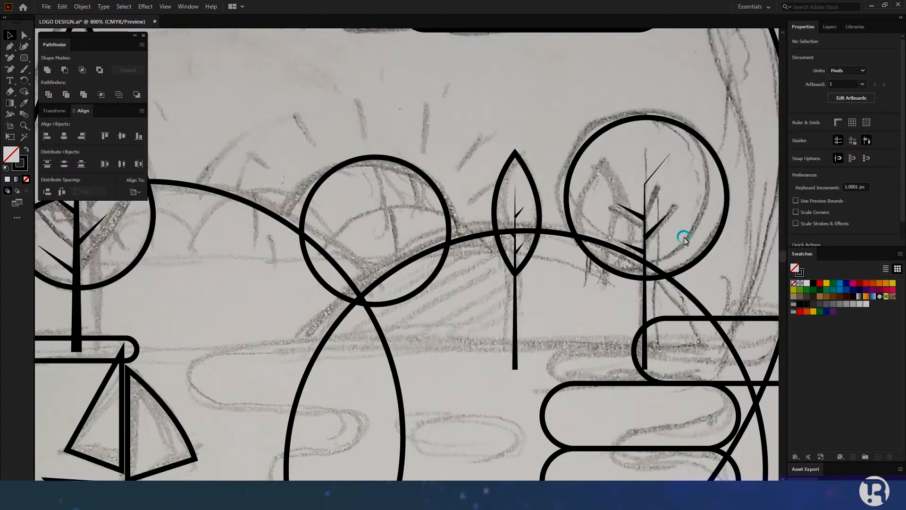
Step: Align the end circles of the left cloud with the bottom edge of its base bar
scroll(556, 237, "up", 6)
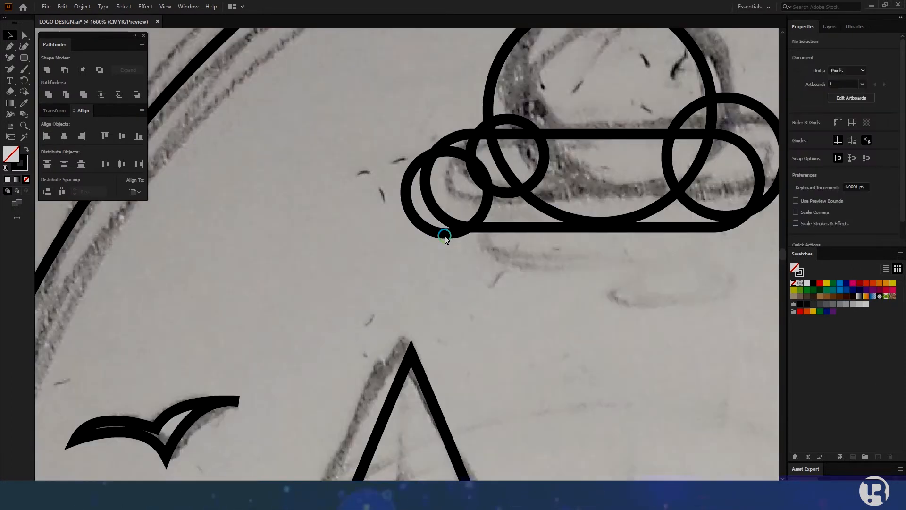
left_click_drag(448, 246, 472, 221)
left_click(482, 227)
left_click(138, 136)
left_click(347, 241)
scroll(339, 240, "down", 1)
left_click_drag(663, 241, 638, 213)
left_click(618, 230)
left_click(350, 249)
Step: Unite the shapes of each cloud into a single silhouette and swap both from black outline to solid black fill
left_click_drag(350, 249, 679, 53)
left_click(47, 69)
key("shift+x")
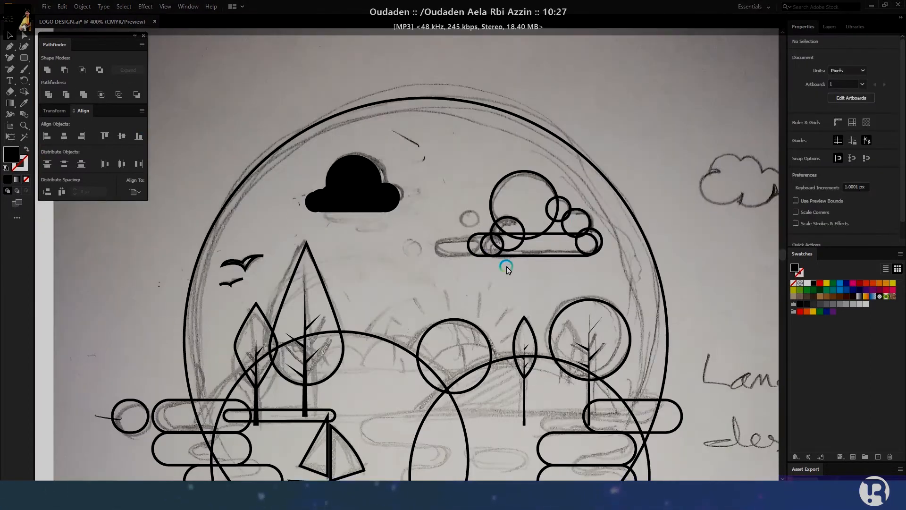
left_click_drag(506, 265, 578, 208)
key("shift+x")
left_click(46, 70)
key("ctrl+shift+a")
key("ctrl+minus")
key("ctrl+minus")
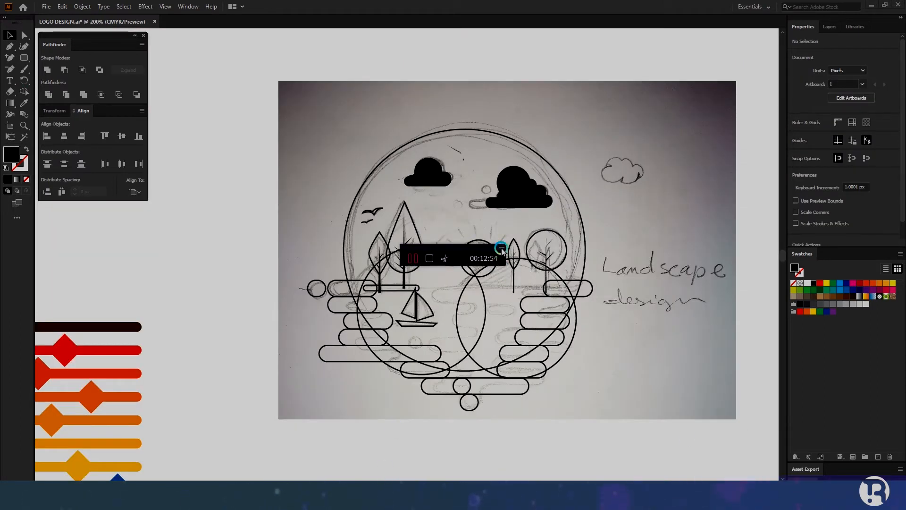
scroll(417, 279, "up", 2)
scroll(418, 277, "down", 2)
left_click(422, 294)
left_click(417, 319)
left_click(420, 315)
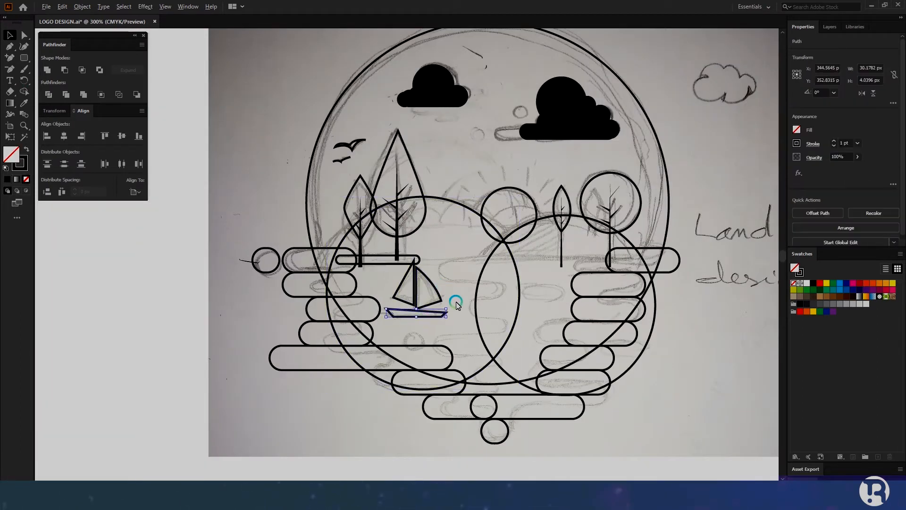
scroll(455, 301, "down", 2)
Step: Fill the large background circle with the very dark brown sampled from the colour palette beside the sketch
left_click(496, 162)
scroll(421, 267, "down", 1)
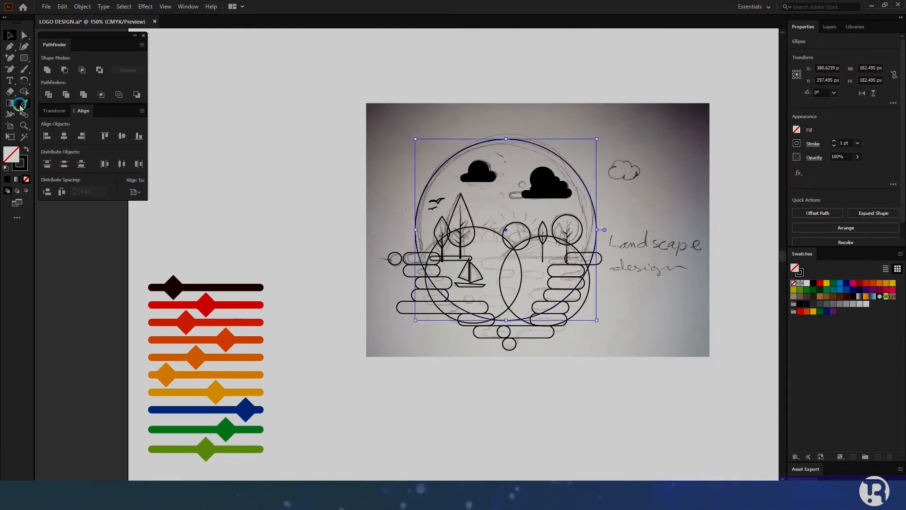
left_click(25, 103)
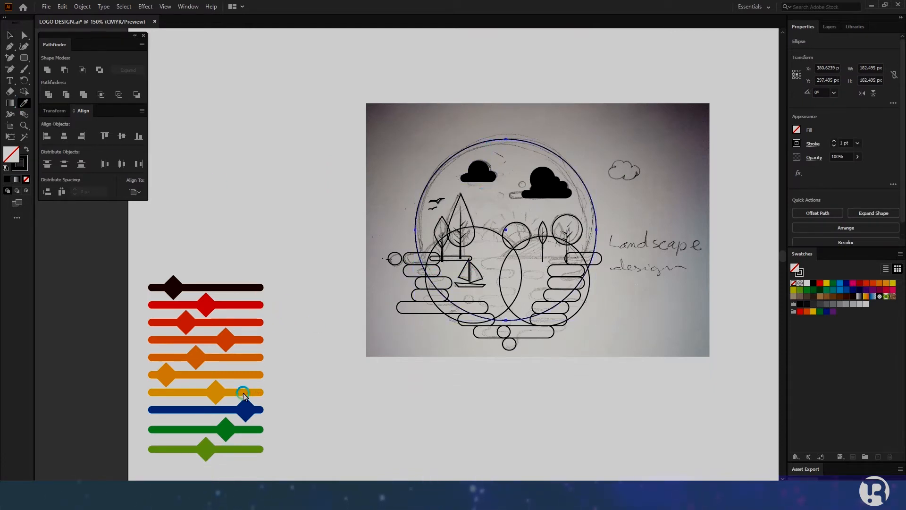
left_click(243, 288)
left_click(240, 289)
Step: Fill the crowns of all four trees with the palette's dark green
left_click(450, 225, "ctrl")
left_click(238, 429)
left_click(436, 229, "ctrl")
left_click(467, 216)
left_click(553, 225, "ctrl")
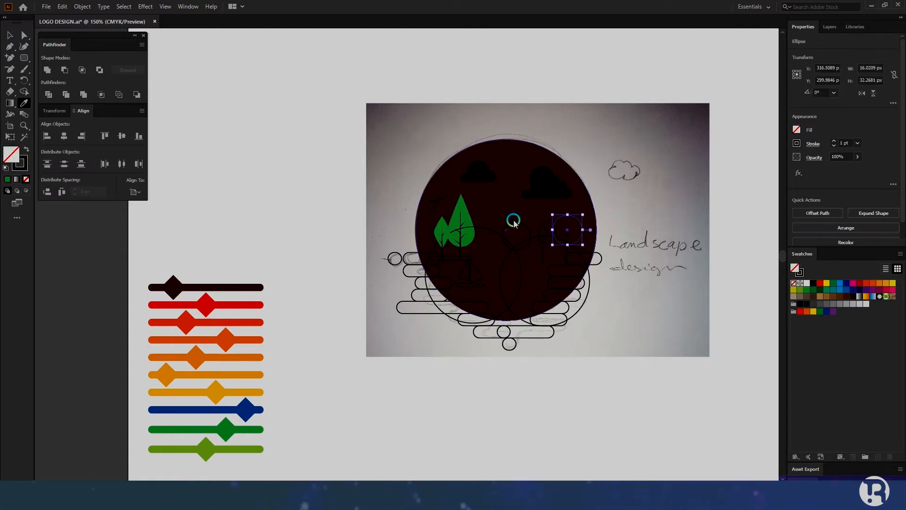
left_click(466, 218)
left_click(545, 227, "ctrl")
left_click(463, 221)
Step: Fill the sun circle between the hills with the palette's yellow-orange
scroll(500, 236, "up", 1)
left_click(504, 226, "ctrl")
left_click(120, 440)
Step: Fill both sails of the boat with the light grey sampled from the sketch paper and the hull with black
left_click(453, 282, "ctrl")
left_click(326, 293)
left_click(477, 290, "ctrl")
left_click(454, 285)
left_click(446, 302, "ctrl")
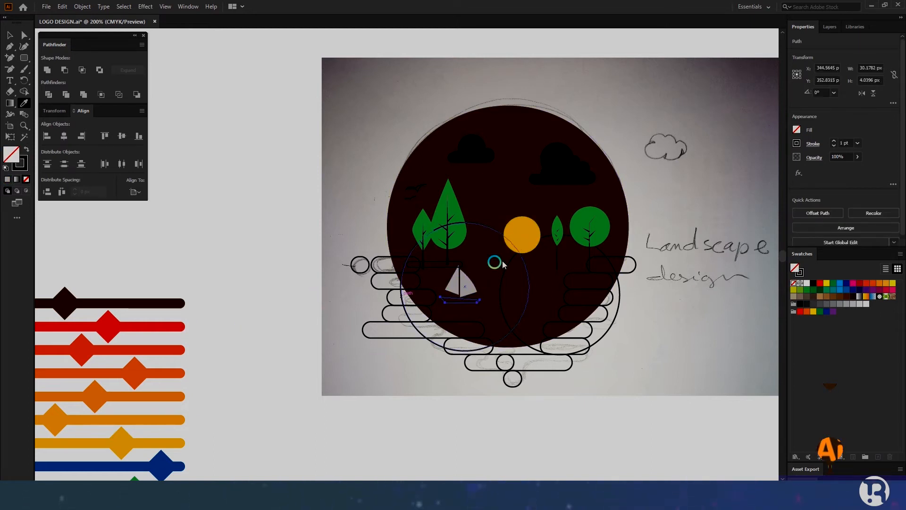
left_click(815, 286)
Step: Fill the two large overlapping hill circles with the palette's light green
left_click(409, 340, "ctrl")
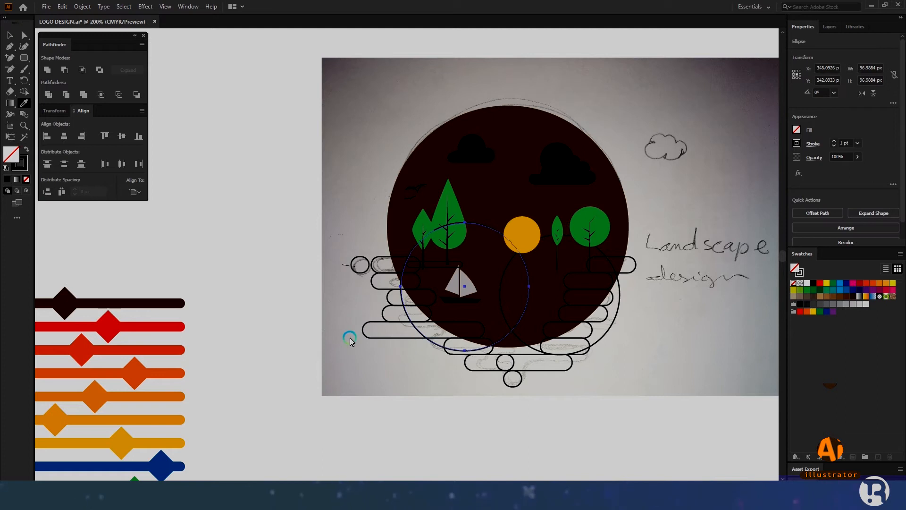
scroll(349, 341, "down", 3)
scroll(296, 353, "left", 2)
left_click(232, 450)
left_click(514, 380, "ctrl")
left_click(590, 280, "ctrl")
left_click(190, 450)
left_click(459, 287, "ctrl")
Step: Give the larger bird a solid black fill without a stroke
left_click(478, 122, "ctrl")
left_click(476, 121, "ctrl")
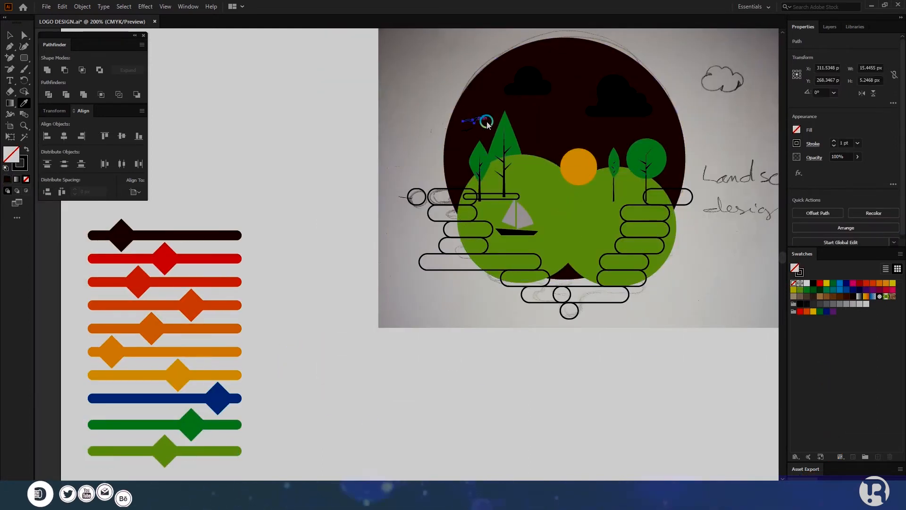
key("ctrl+plus")
key("ctrl+plus")
key("ctrl+plus")
left_click(558, 78)
left_click(350, 123, "ctrl")
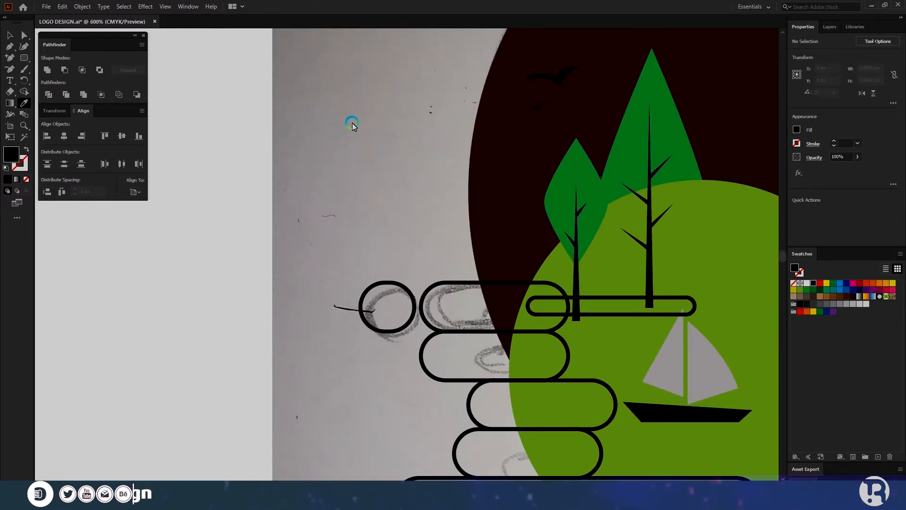
Step: Fill the small circle and four of the stacked bars on the scene's left side with the palette's dark blue
key("ctrl+minus")
key("ctrl+minus")
key("ctrl+minus")
scroll(444, 281, "up", 1)
left_click_drag(350, 202, 386, 281, "ctrl")
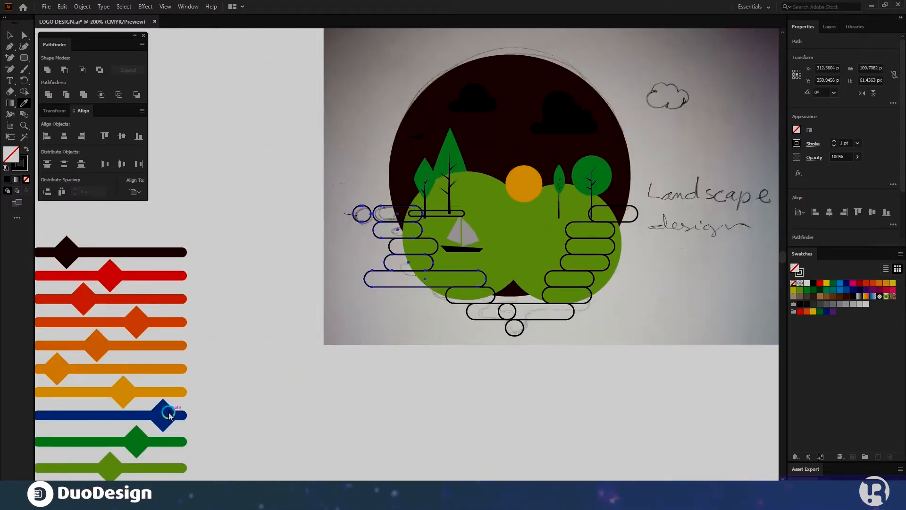
left_click(168, 412)
Step: Fill the uppermost right bar, the long bottom bar and the circles at the bottom with the same dark blue
left_click(637, 213, "ctrl")
left_click(412, 229)
left_click_drag(536, 357, 496, 315, "ctrl")
left_click(426, 282)
Step: Fill the two remaining outlined left bars and the two lowest right bars of the stacks with the dark blue
left_click(456, 302, "ctrl")
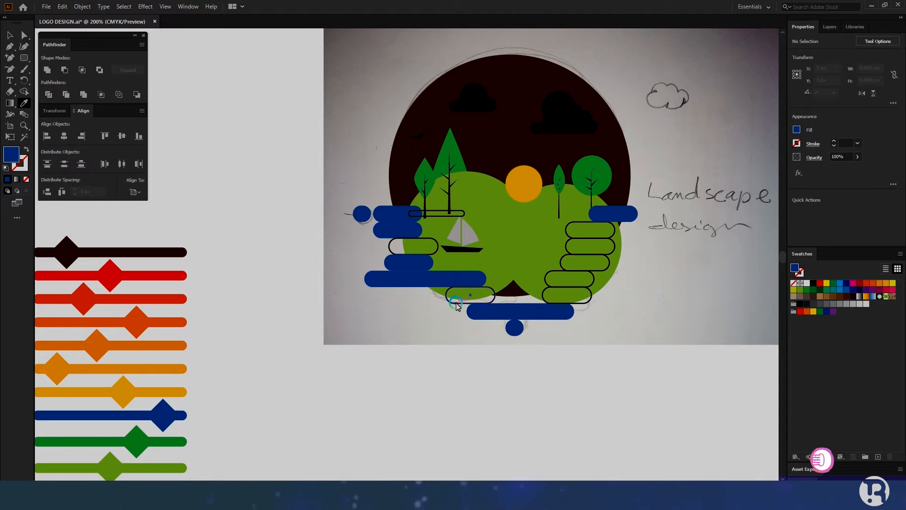
left_click(448, 283)
left_click(391, 242, "ctrl")
left_click(398, 259)
left_click(589, 300, "ctrl")
left_click(569, 310)
left_click(576, 287, "ctrl")
left_click(577, 295)
Step: Fill the three bars still outlined in the right stack with the dark blue
scroll(649, 215, "up", 1)
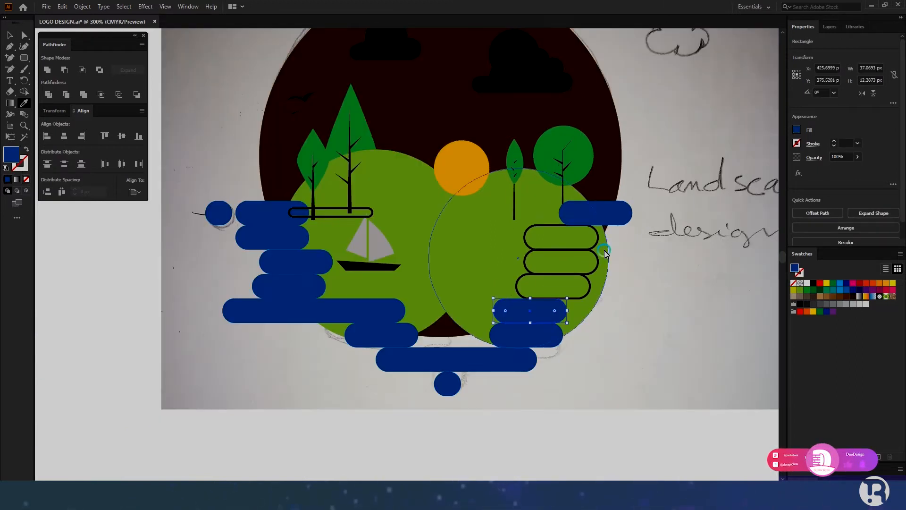
left_click(597, 243, "ctrl")
left_click(593, 217)
left_click(597, 264, "ctrl")
left_click(585, 240)
left_click(589, 292, "ctrl")
left_click(584, 264)
left_click(10, 35)
scroll(367, 119, "up", 2)
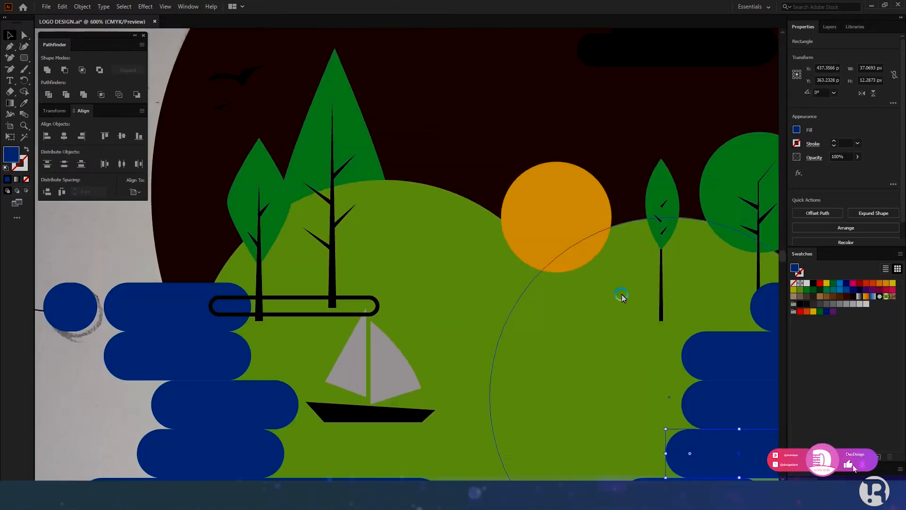
Step: Bring the slender right tree's trunk in front of its leaf
right_click(662, 294)
mouse_move(698, 245)
left_click(786, 243)
scroll(588, 271, "down", 1)
scroll(576, 266, "down", 2)
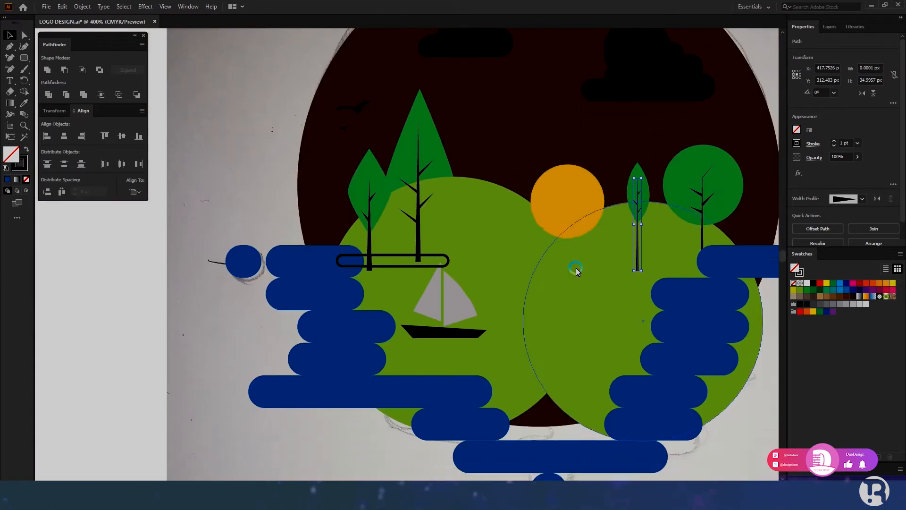
left_click(609, 388)
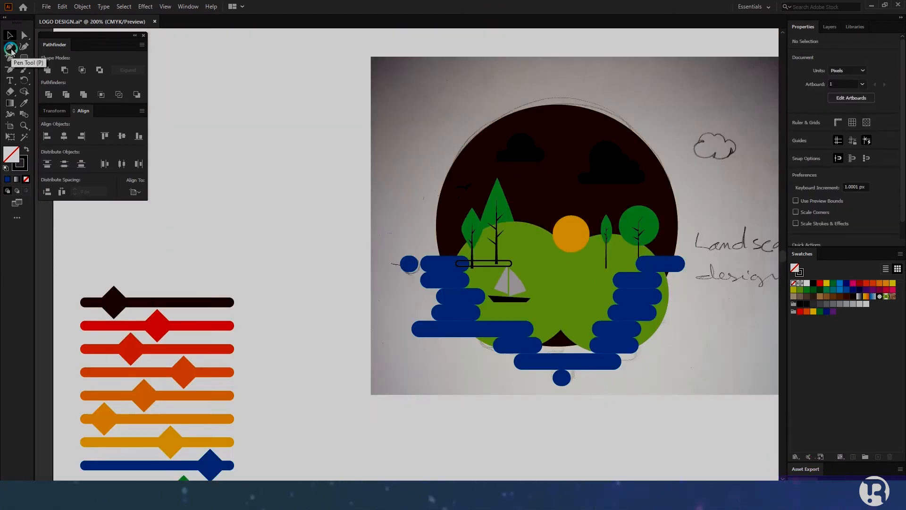
Step: Draw a straight horizontal line across the whole scene at the level of the top water bars
left_click(10, 48)
left_click(383, 263)
left_click(697, 267, "shift")
left_click(9, 36)
left_click(283, 155)
Step: Fill the left cloud with grey and the right cloud with a lighter grey
left_click(609, 166)
key("i")
left_click(400, 218)
left_click(401, 219, "ctrl")
left_click(521, 151, "ctrl")
left_click(406, 203)
Step: Make a concentric smaller copy of the dark background circle, about 80 px wide, and fill it with the palette's orange
left_click(9, 35)
left_click(524, 203)
left_click_drag(678, 104, 622, 174)
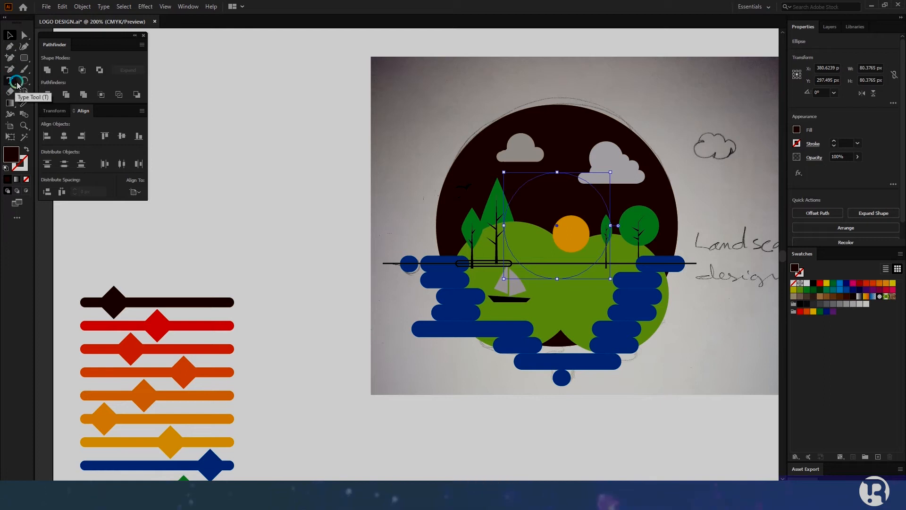
left_click(165, 440)
key("v")
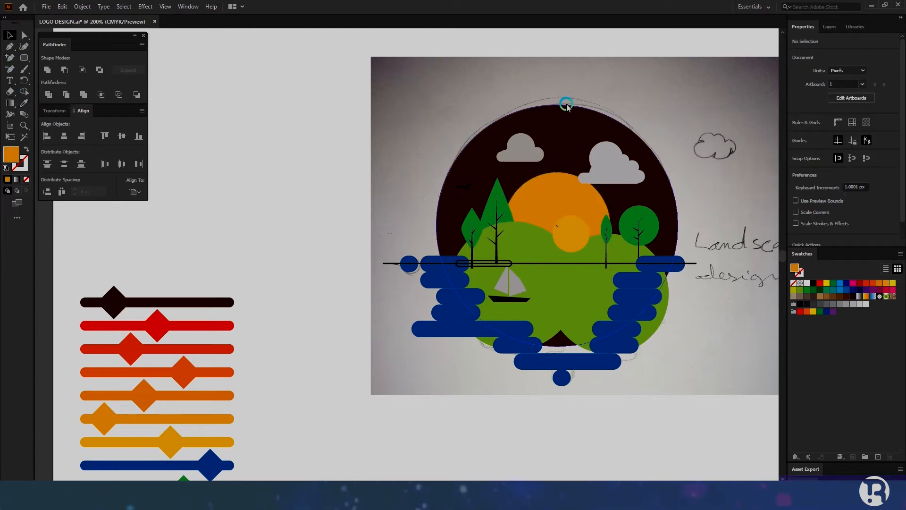
Step: Blend the large dark circle with the small orange circle using 3 specified steps
left_click(559, 105, "shift")
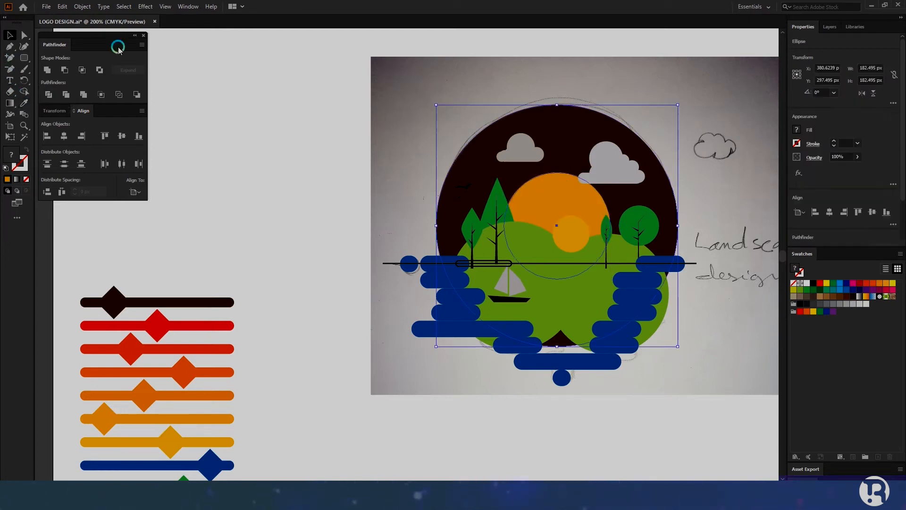
left_click(557, 173)
double_click(24, 116)
left_click_drag(58, 8, 319, 93)
left_click(272, 155)
left_click(357, 113)
left_click(346, 134)
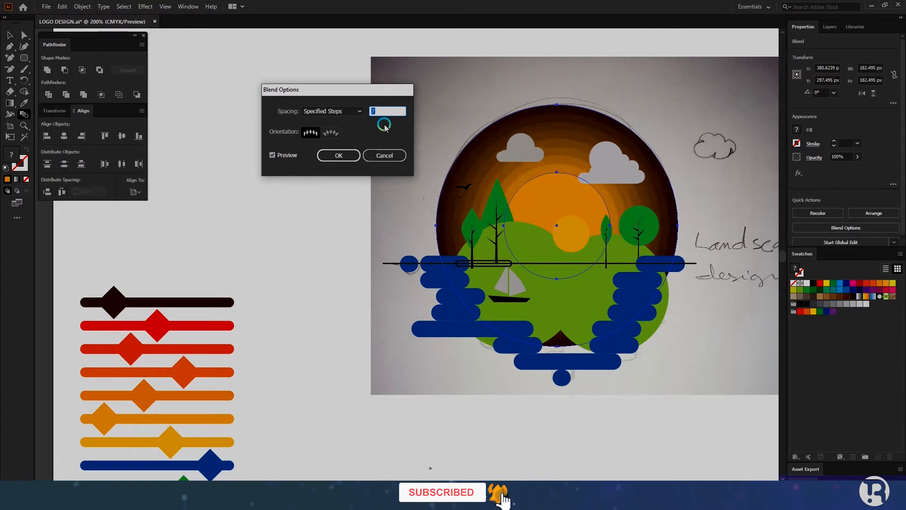
type("3")
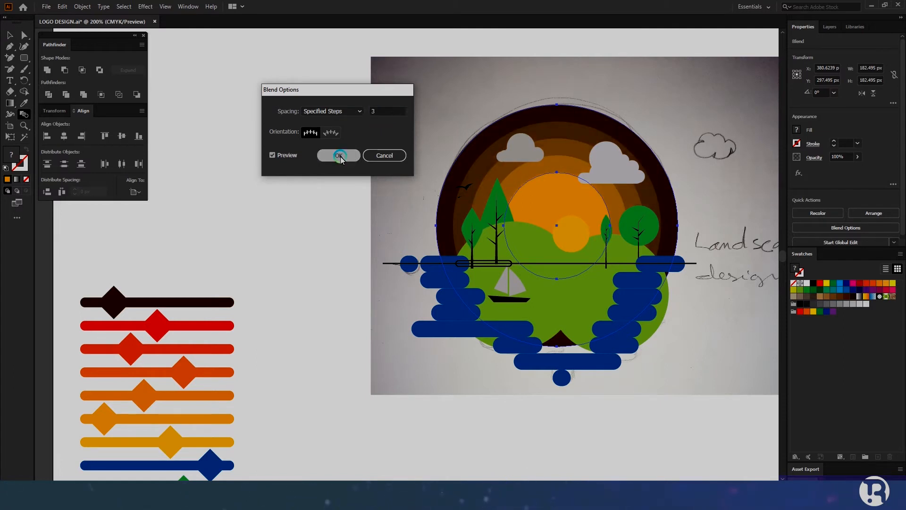
left_click(341, 156)
Step: Expand the circle blend into separate shapes and ungroup them
left_click(85, 7)
left_click(98, 118)
left_click(32, 138)
left_click(83, 6)
left_click(102, 61)
Step: Fill the concentric sky circles inside the dark ring with the palette's reds and oranges, from red outside to orange inside
left_click(541, 133)
key("i")
left_click(196, 325)
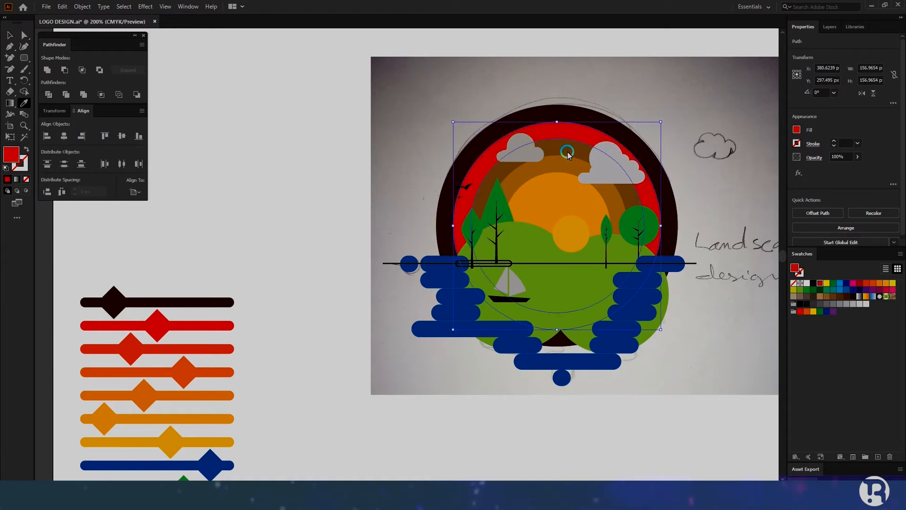
left_click(396, 218, "ctrl")
left_click(532, 200, "ctrl")
left_click(188, 372)
left_click(309, 304, "ctrl")
Step: Add a concentric copy of the innermost sky circle, about 58 px wide, filled with the palette's lighter orange
left_click(4, 35)
left_click(551, 237)
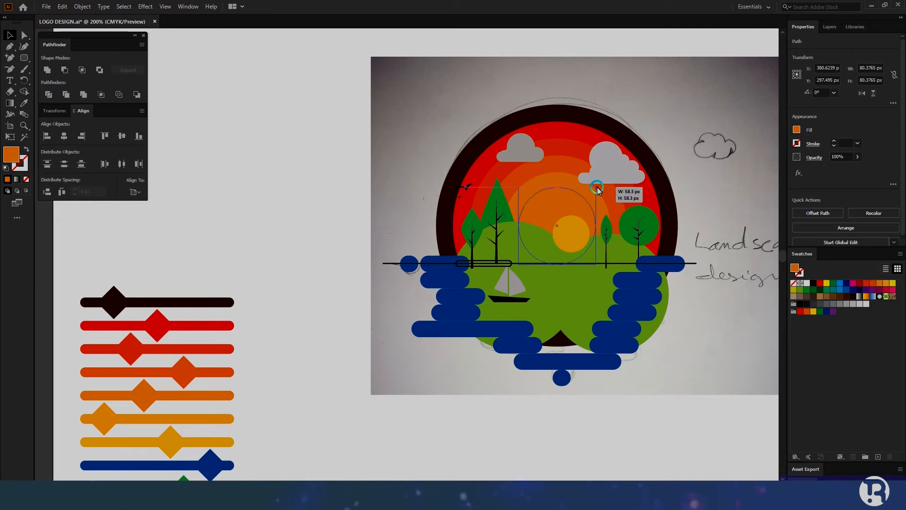
left_click(489, 380)
scroll(490, 381, "down", 1)
scroll(480, 374, "left", 1)
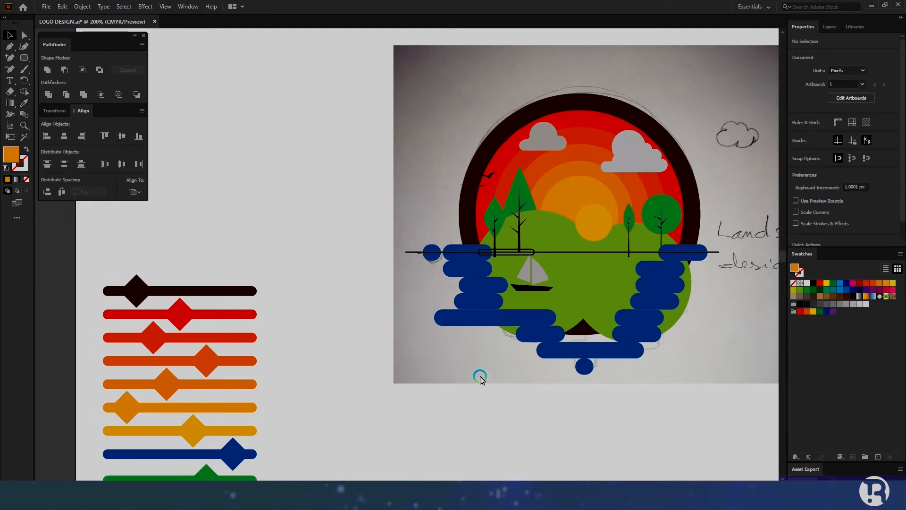
Step: Fill the rounded ground bar under the left trees with the dark ring's colour and copy it under the right trees
scroll(481, 375, "down", 1)
scroll(525, 236, "up", 1)
left_click(526, 235)
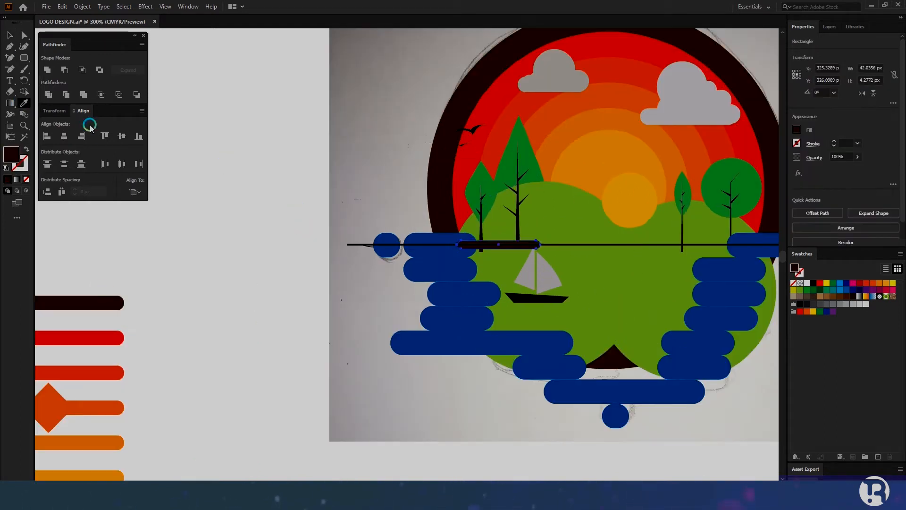
key("v")
scroll(613, 265, "up", 1)
left_click_drag(724, 246, 729, 246)
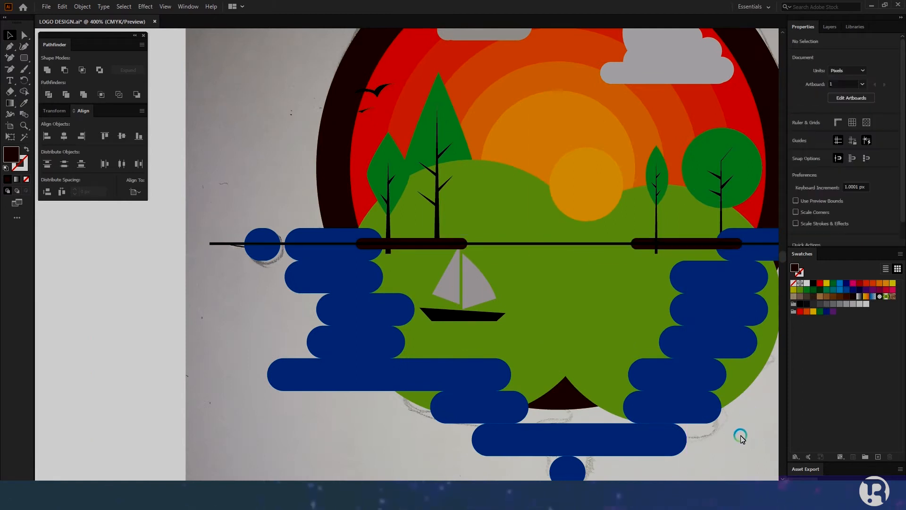
Step: Convert the trunk strokes of the two left trees to outlined shapes
scroll(708, 236, "right", 1)
scroll(697, 226, "up", 1)
left_click(82, 7)
left_click(500, 330)
scroll(500, 329, "left", 2)
left_click(213, 250)
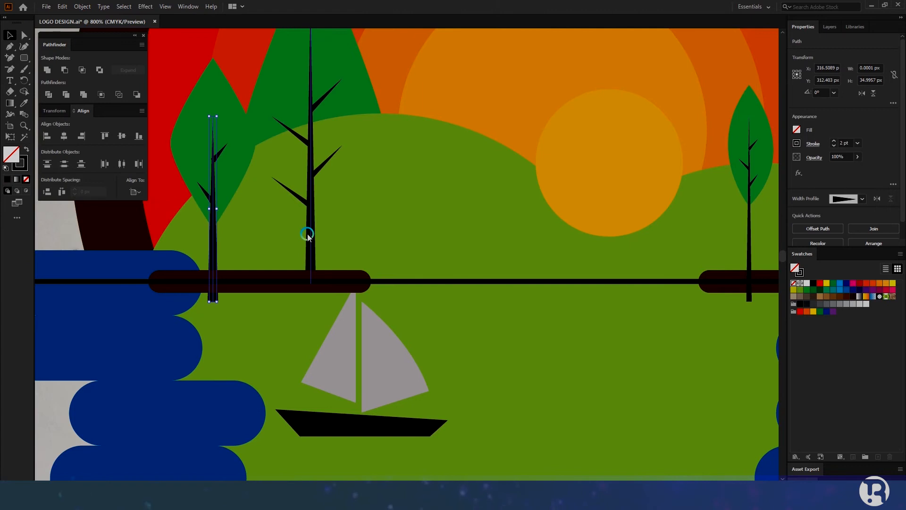
left_click(307, 236, "shift")
left_click(82, 6)
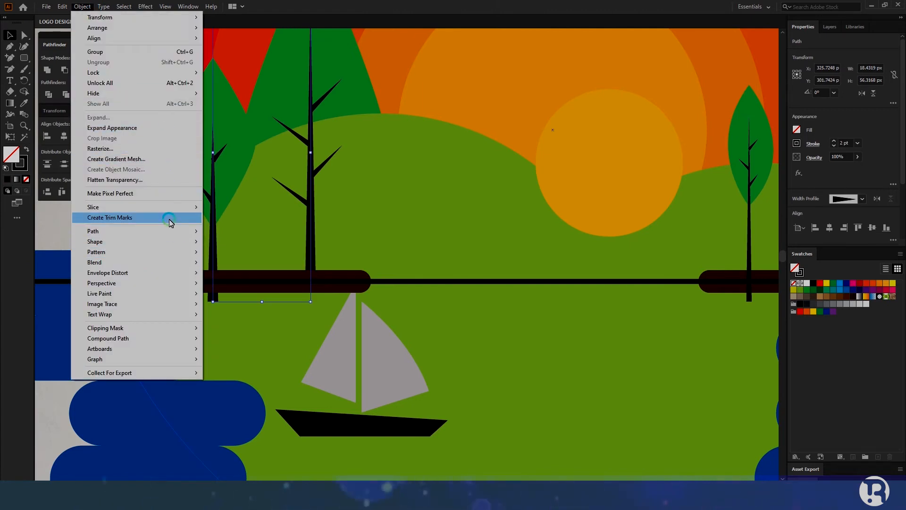
key("Escape")
Step: Convert the branch strokes of the two left trees to outlined shapes
key("ctrl+plus")
left_click(248, 168)
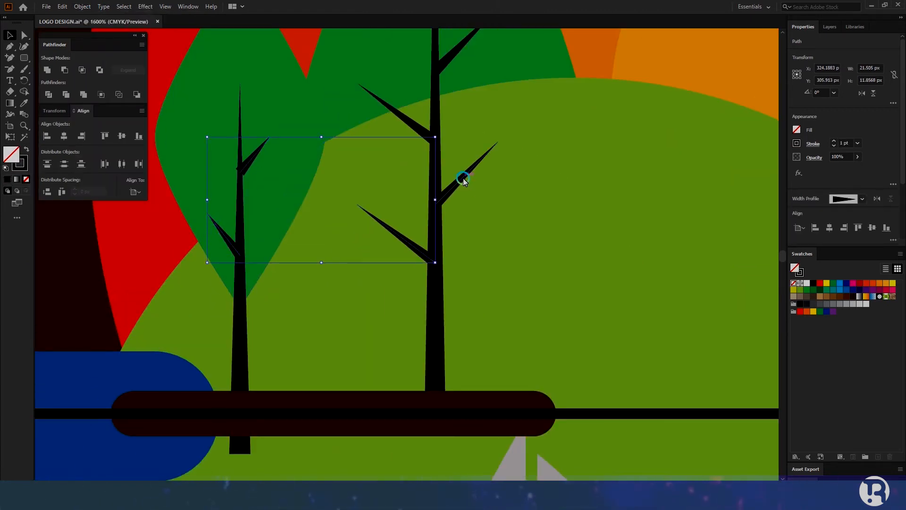
left_click(82, 6)
left_click(236, 255)
key("ctrl+minus")
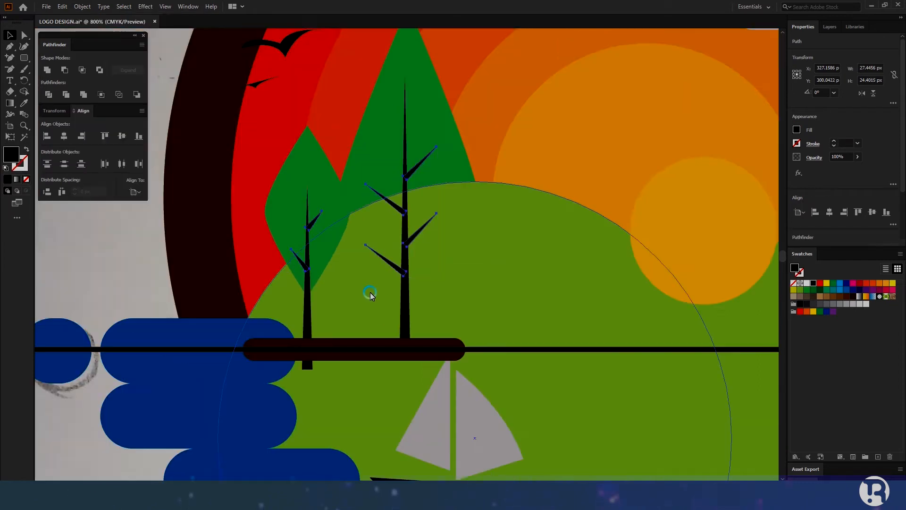
Step: Convert the trunk and branch strokes of the slender and round right trees to outlined shapes
scroll(627, 237, "right", 5)
scroll(627, 237, "up", 1)
left_click(555, 241)
left_click(82, 6)
left_click(236, 254)
scroll(617, 313, "right", 5)
left_click(524, 295)
left_click(82, 6)
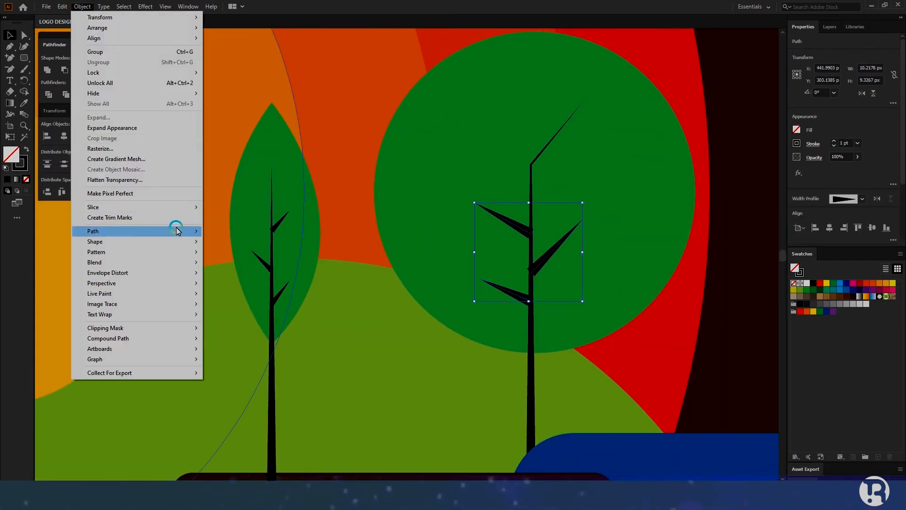
left_click(236, 255)
Step: Fill the small left tree's trunk with the dark ring's colour
scroll(587, 361, "down", 4)
scroll(301, 334, "up", 4)
left_click(301, 334)
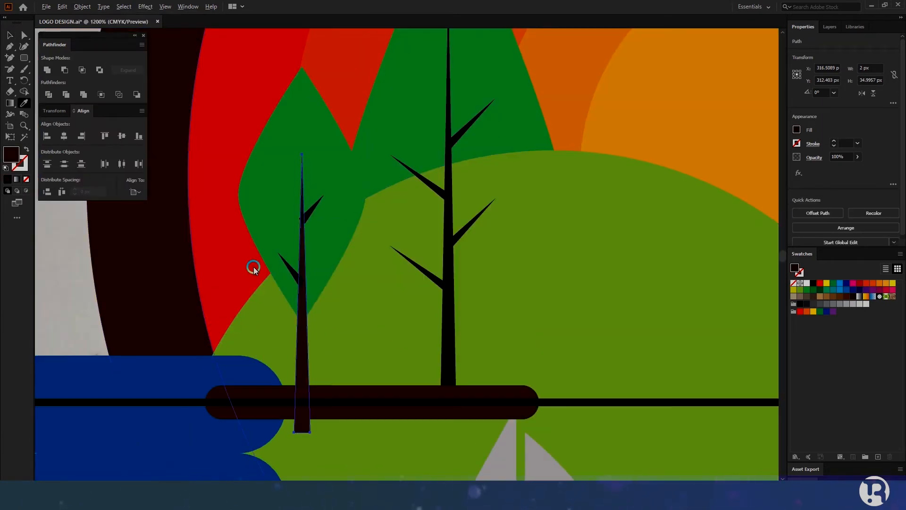
scroll(254, 268, "up", 3)
key("v")
Step: Nudge the small left tree's upper branch so that its base meets the trunk
left_click(306, 226)
scroll(310, 232, "up", 2)
left_click_drag(305, 224, 305, 223)
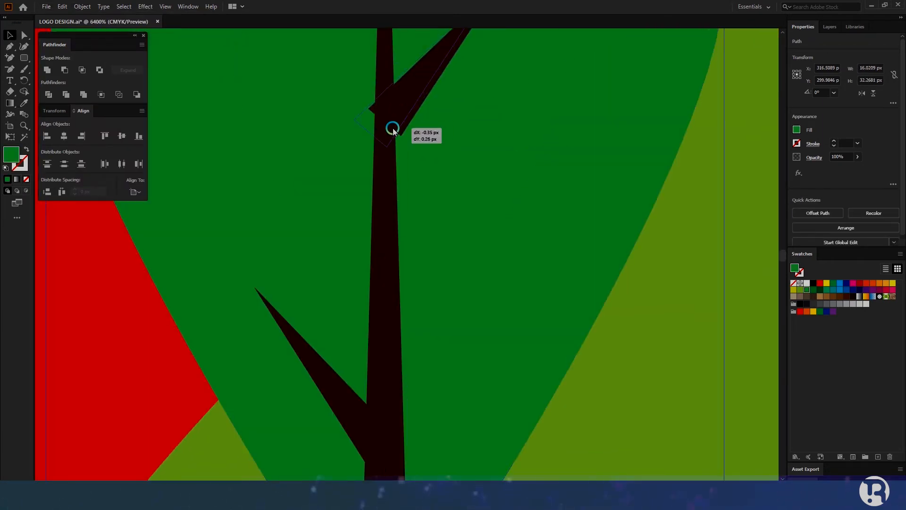
left_click_drag(392, 128, 393, 128)
scroll(393, 128, "down", 4)
Step: Fill the tall left tree's trunk and branches with the dark ring's colour
left_click(577, 193)
left_click(591, 100, "shift")
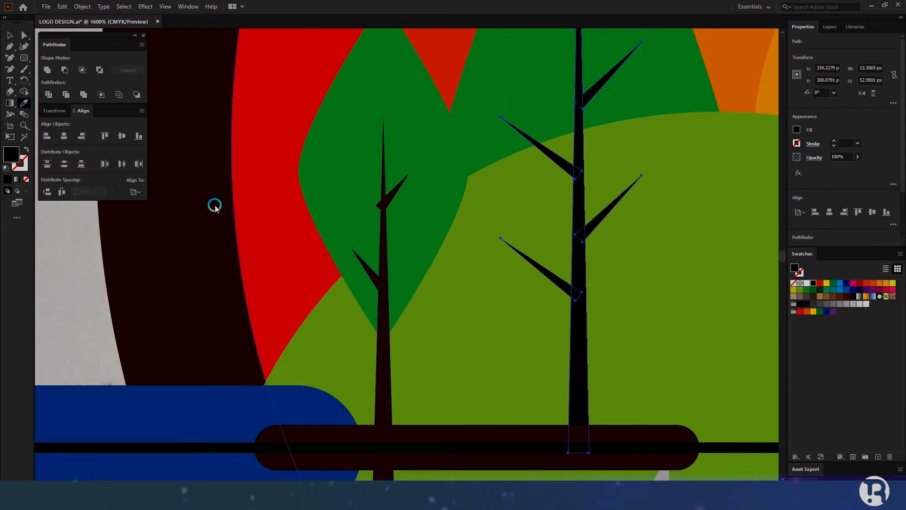
scroll(215, 207, "down", 4)
Step: Fill the trunks and branches of the slender and round right trees with the same dark colour
scroll(511, 329, "up", 4)
left_click(518, 267)
scroll(519, 267, "up", 3)
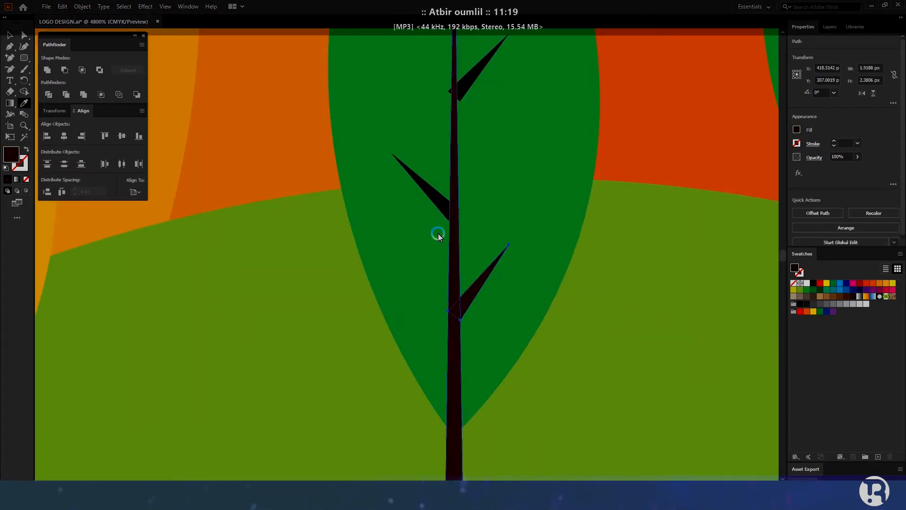
left_click(463, 90)
scroll(643, 212, "down", 5)
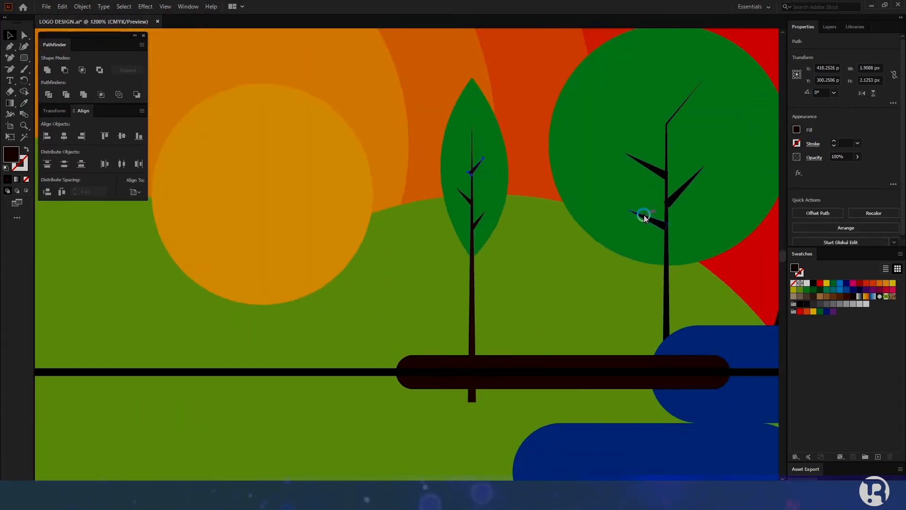
scroll(624, 222, "up", 5)
left_click(589, 169)
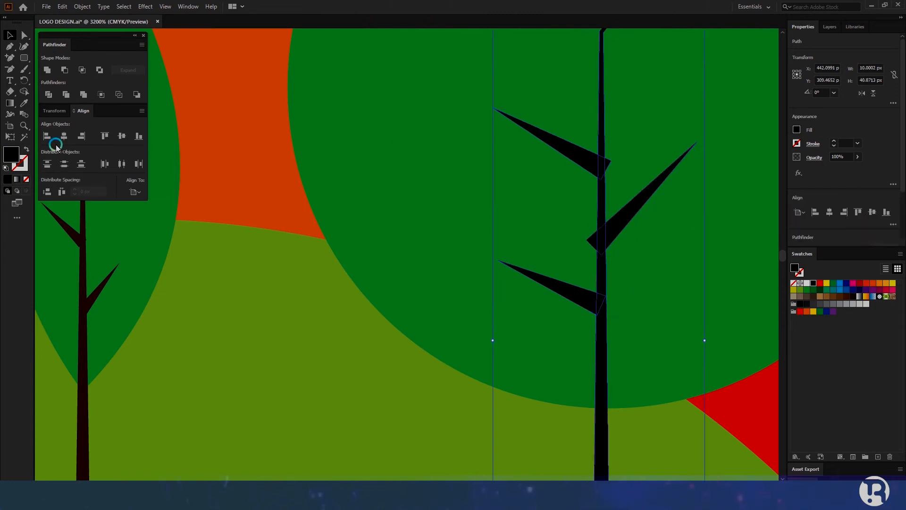
scroll(702, 311, "down", 6)
left_click(712, 315)
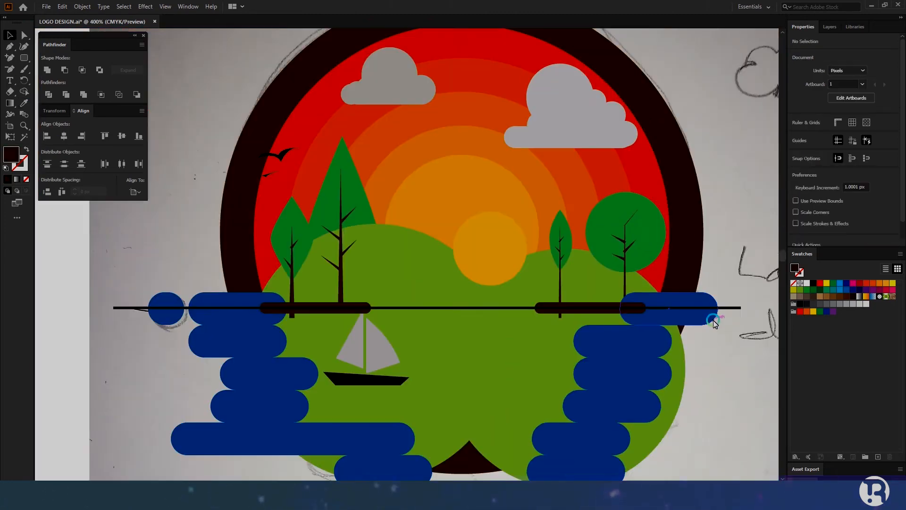
Step: Use the horizontal line to divide the objects below it along the horizon
left_click(735, 308)
left_click(82, 6)
mouse_move(121, 228)
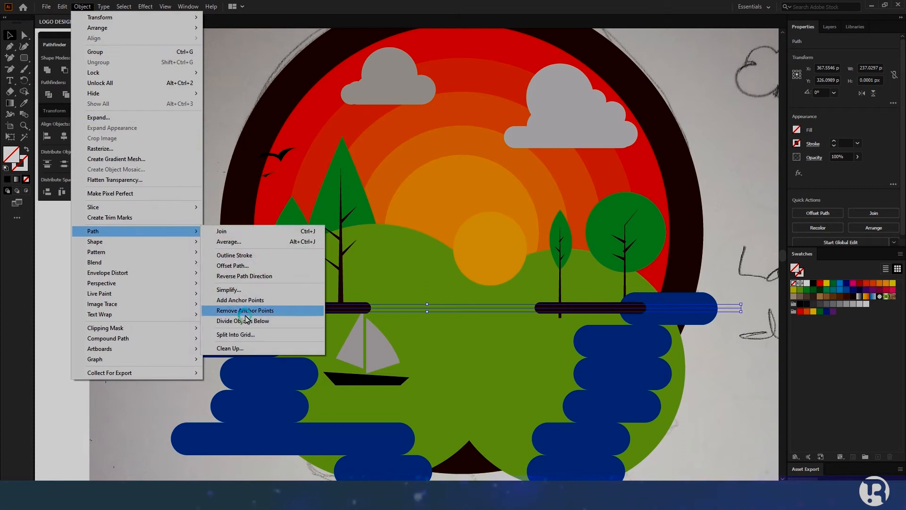
left_click(243, 318)
left_click(224, 321)
Step: Reshape the lower bird's wings into thin curved arcs by adjusting its anchor points and handles
key("a")
scroll(447, 356, "down", 1)
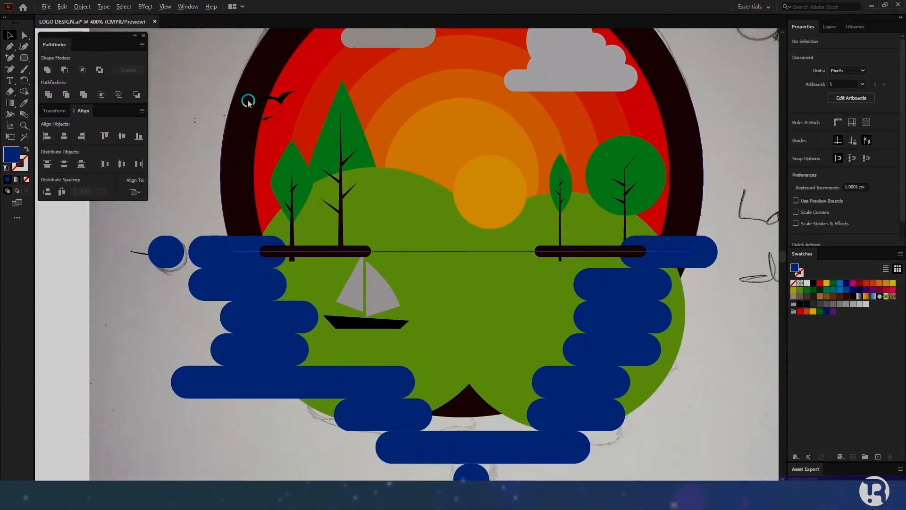
scroll(247, 101, "up", 8)
left_click(276, 232)
left_click(273, 229)
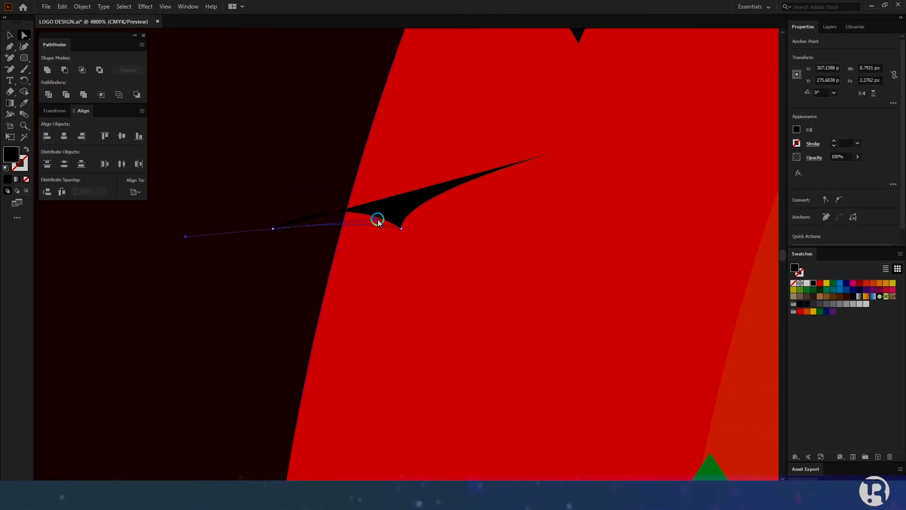
left_click_drag(401, 229, 545, 152)
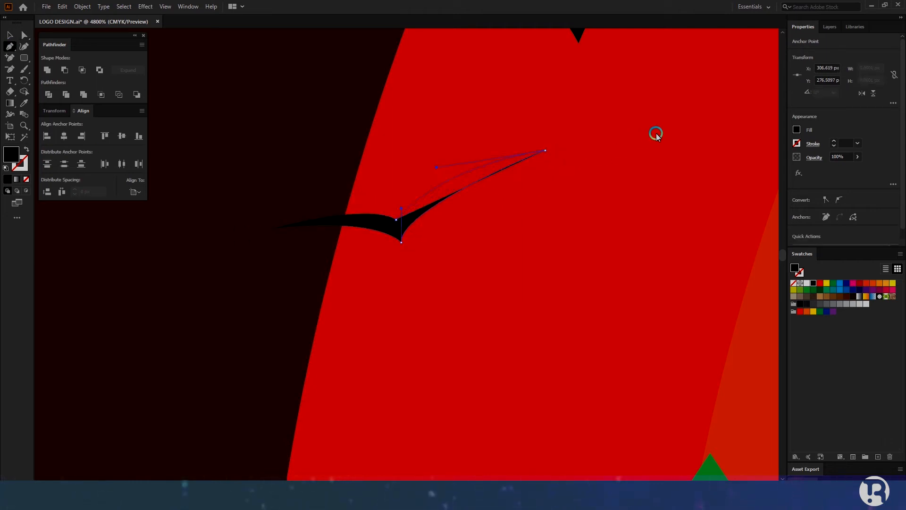
scroll(395, 214, "down", 3)
left_click(293, 207)
scroll(293, 206, "down", 4)
scroll(331, 215, "down", 2)
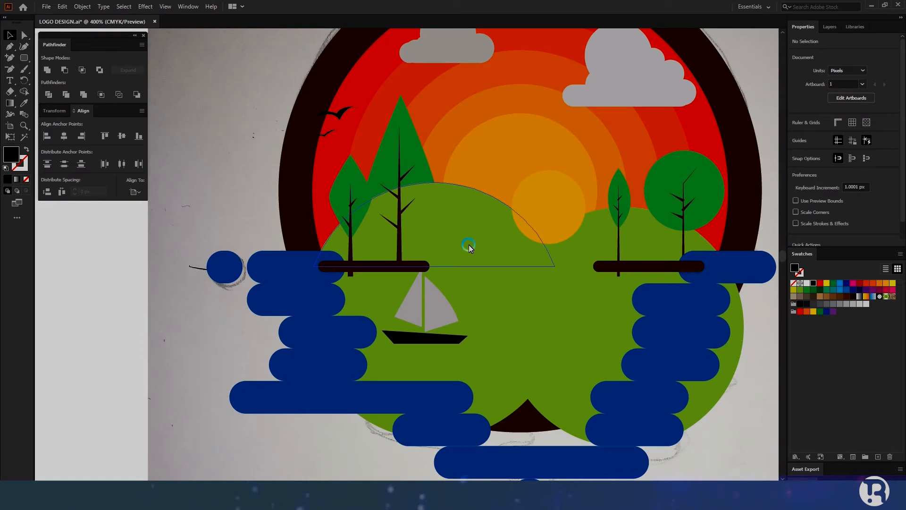
Step: Select the whole artwork and merge the central regions below the horizon into a blue water area with Shape Builder
left_click(468, 245)
left_click(550, 208)
left_click(425, 169)
scroll(449, 218, "down", 2)
left_click_drag(329, 113, 619, 381)
scroll(425, 264, "up", 2)
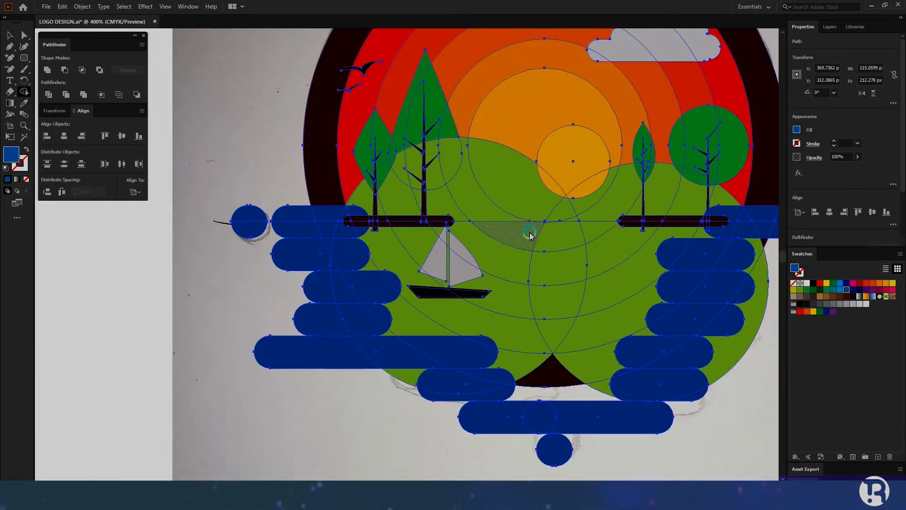
mouse_move(530, 235)
left_mouse_down()
mouse_move(516, 324)
mouse_move(520, 359)
left_mouse_up()
left_click_drag(557, 392, 559, 393)
mouse_move(596, 383)
left_mouse_down()
mouse_move(611, 271)
mouse_move(602, 241)
mouse_move(568, 228)
mouse_move(573, 213)
left_mouse_up()
Step: Merge the small leftover regions along the horizon and around the sailboat into the blue water
scroll(533, 224, "up", 4)
scroll(530, 266, "down", 3)
left_click(364, 276)
scroll(366, 243, "up", 4)
left_click_drag(432, 283, 524, 285)
left_click_drag(356, 288, 406, 285)
scroll(407, 320, "down", 4)
Step: Merge the top left bar's lower half and the second left bar into the water, and remove the third bar
left_click_drag(340, 321, 290, 311)
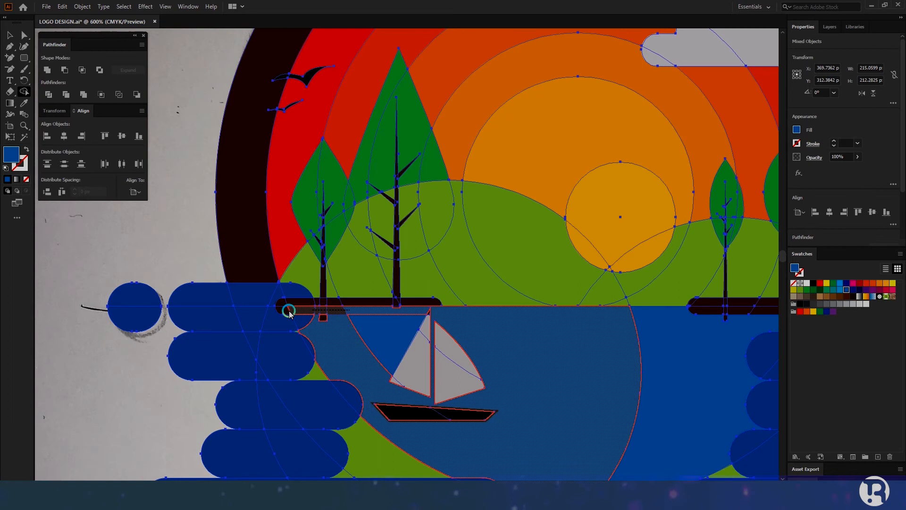
left_click_drag(376, 337, 293, 344)
scroll(300, 264, "down", 3)
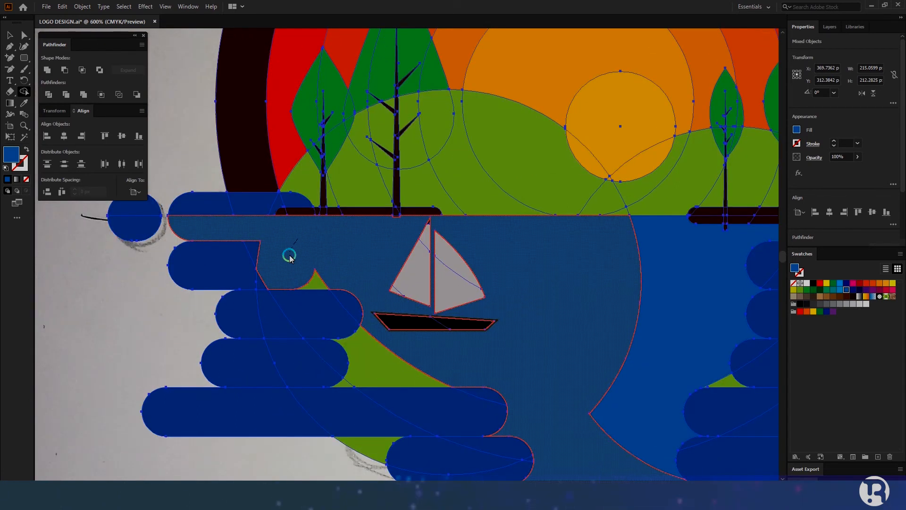
left_click_drag(310, 283, 320, 285)
mouse_move(248, 313)
left_mouse_down()
mouse_move(351, 312)
mouse_move(250, 328)
left_mouse_up()
Step: Merge the fourth left bar into the water and cut away the long fifth bar and leftover green hill pieces
scroll(362, 306, "down", 3)
scroll(344, 342, "down", 2)
left_click_drag(344, 319, 344, 329)
left_click_drag(283, 359, 452, 352)
left_click(475, 338, "alt")
scroll(427, 341, "down", 4)
left_click(372, 339, "alt")
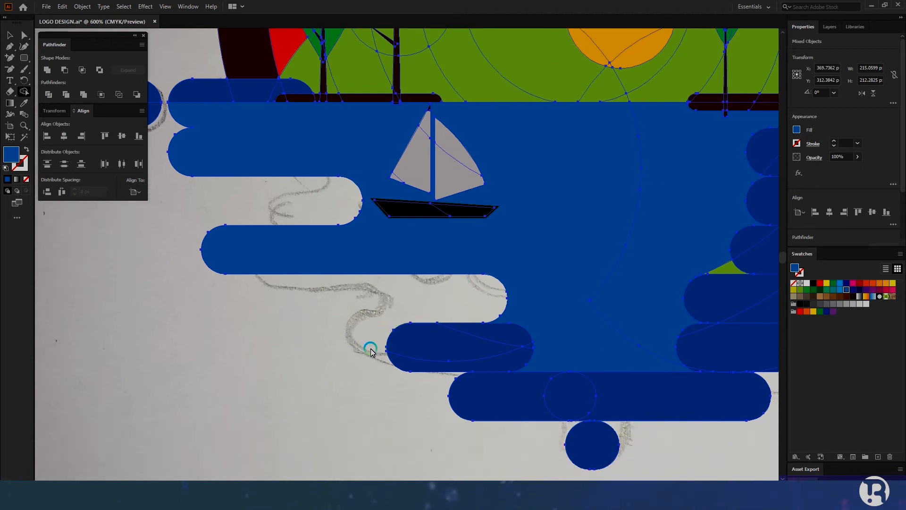
Step: Merge the left stack's lowest short bar into the blue water shape
left_click_drag(540, 325, 429, 350)
scroll(429, 350, "down", 2)
scroll(377, 312, "up", 3)
scroll(275, 255, "up", 4)
scroll(425, 331, "down", 3)
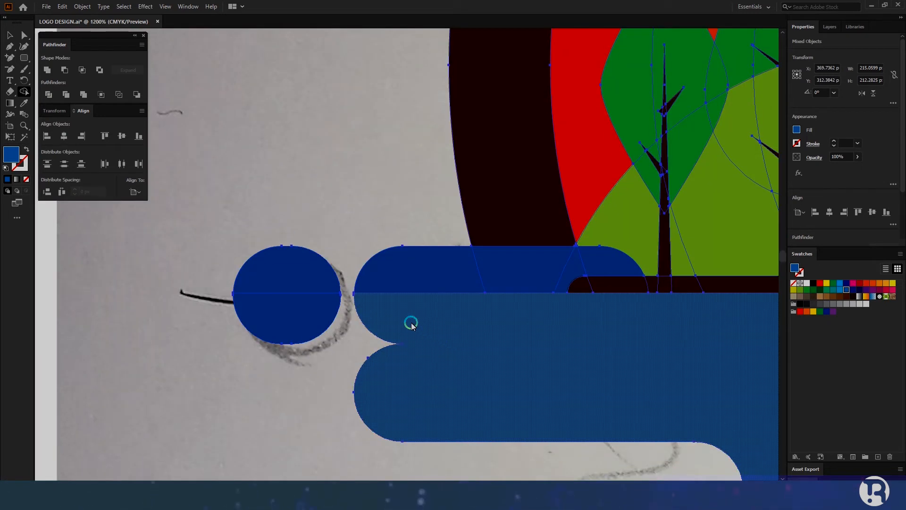
scroll(411, 325, "down", 4)
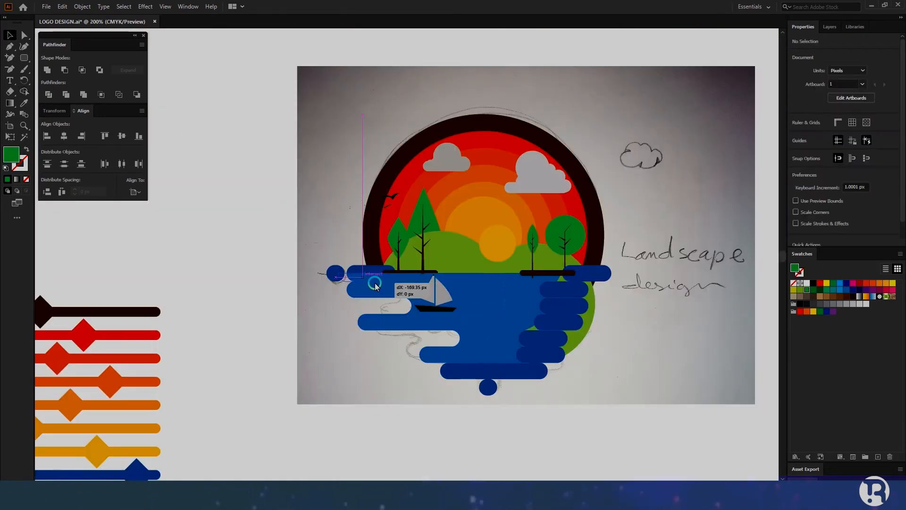
Step: Copy the right horizon bar to the left side so that it bridges the small circle and the top left bar
left_click_drag(375, 284, 375, 284)
scroll(577, 256, "up", 2)
left_click(624, 286)
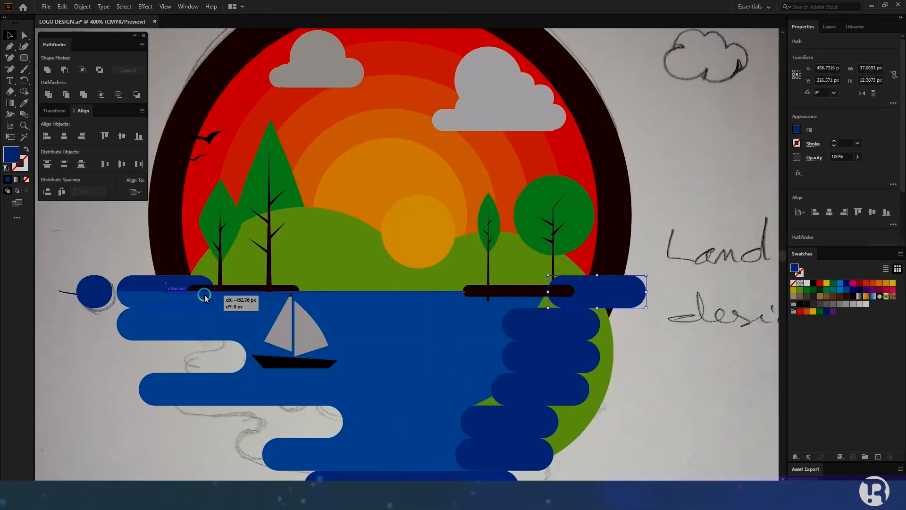
left_click_drag(170, 293, 170, 294)
scroll(156, 297, "left", 2)
left_click(136, 297)
scroll(304, 330, "down", 2)
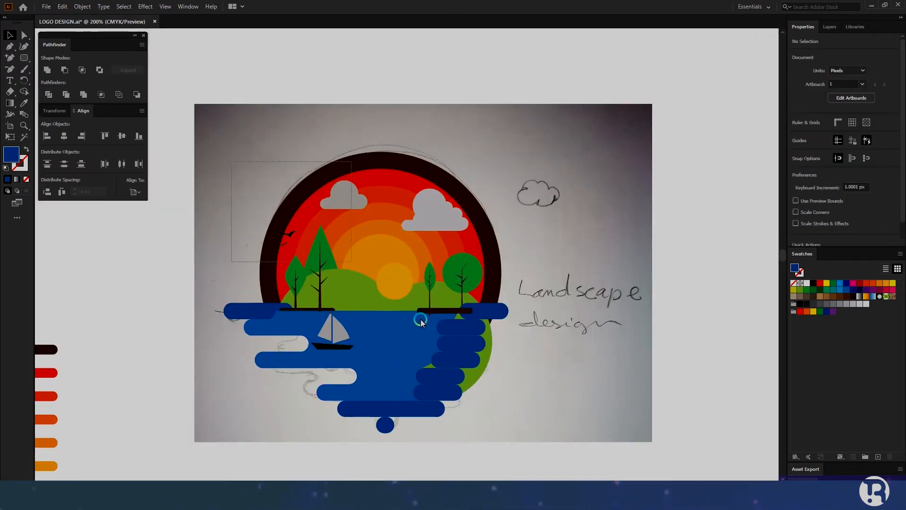
Step: Select the whole artwork and cut away the overlapping left horizon bar pieces with the Shape Builder
left_click_drag(524, 444, 227, 146)
left_click(24, 91)
scroll(177, 297, "up", 5)
scroll(421, 374, "down", 1)
left_click(595, 375, "alt")
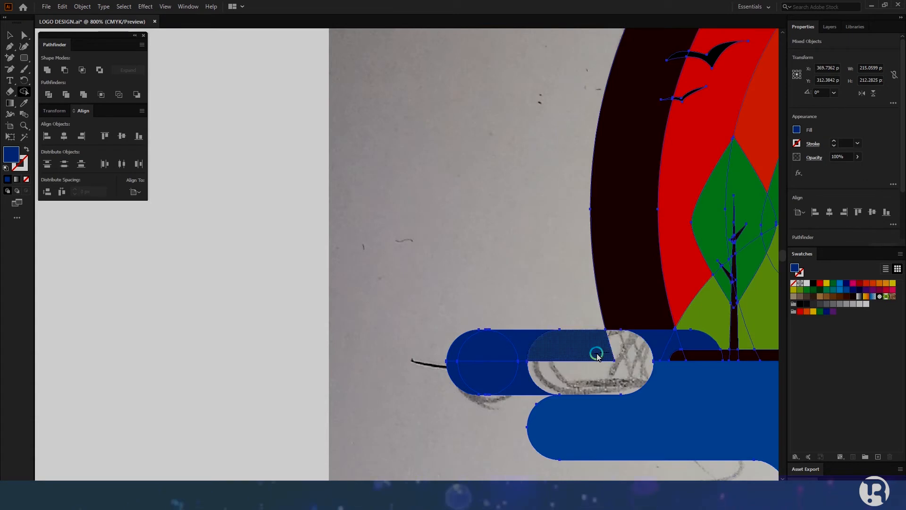
Step: Recolour the outer ring brown and the sailboat's sails white, and merge the water slivers around the boat
scroll(455, 403, "down", 2)
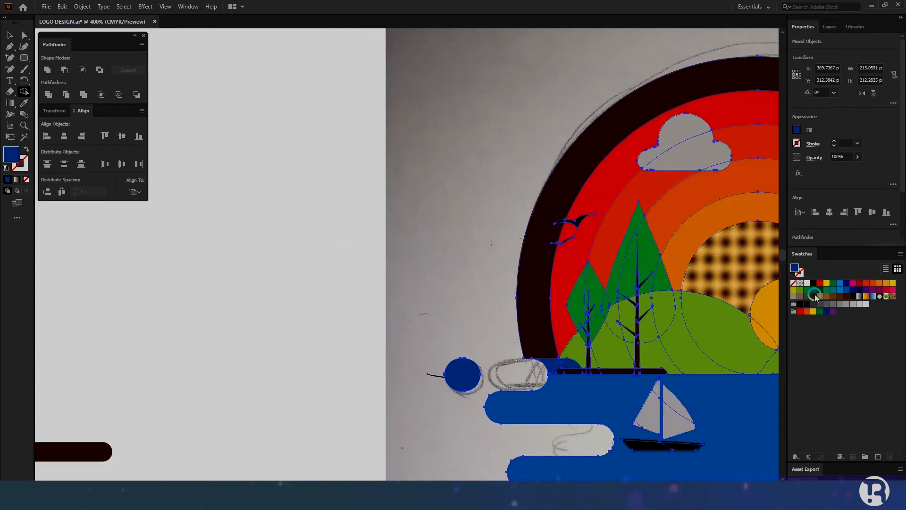
scroll(543, 363, "up", 3)
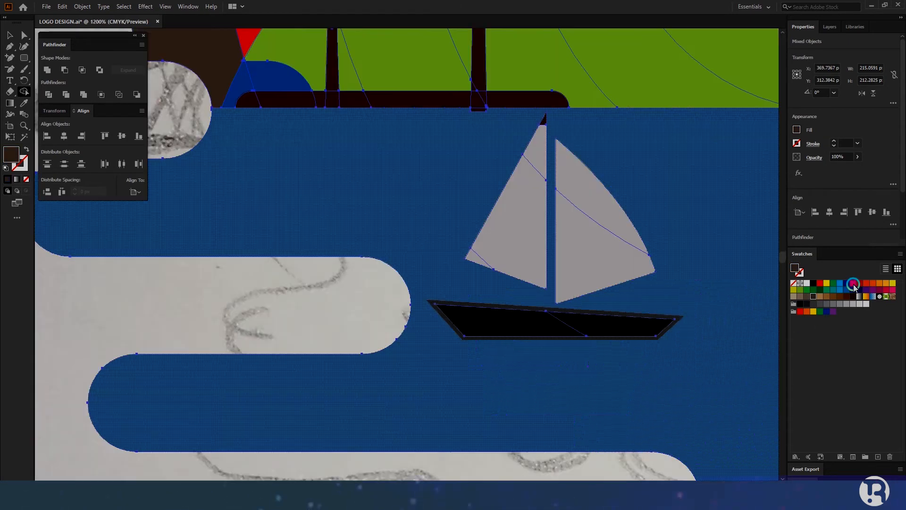
scroll(590, 334, "up", 1)
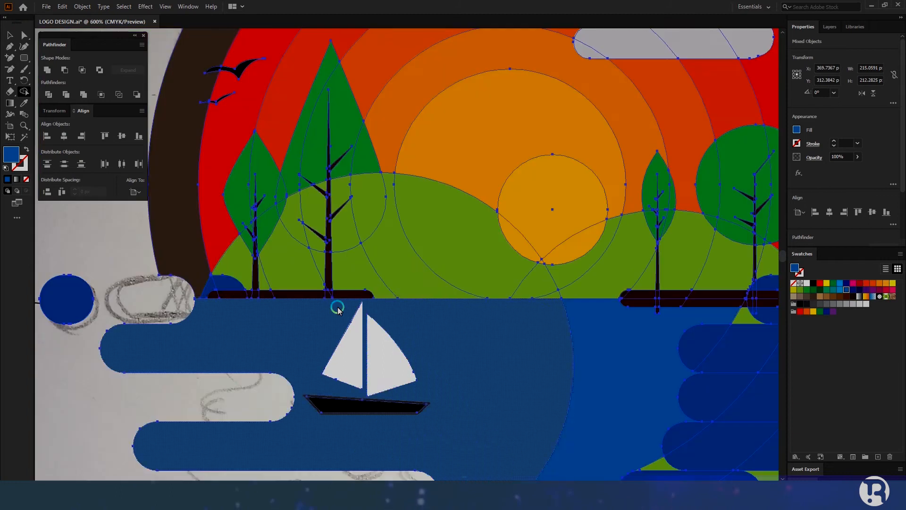
Step: Merge the large left tree's trunk and branches into one near-black shape
left_click(837, 297)
scroll(486, 344, "up", 4)
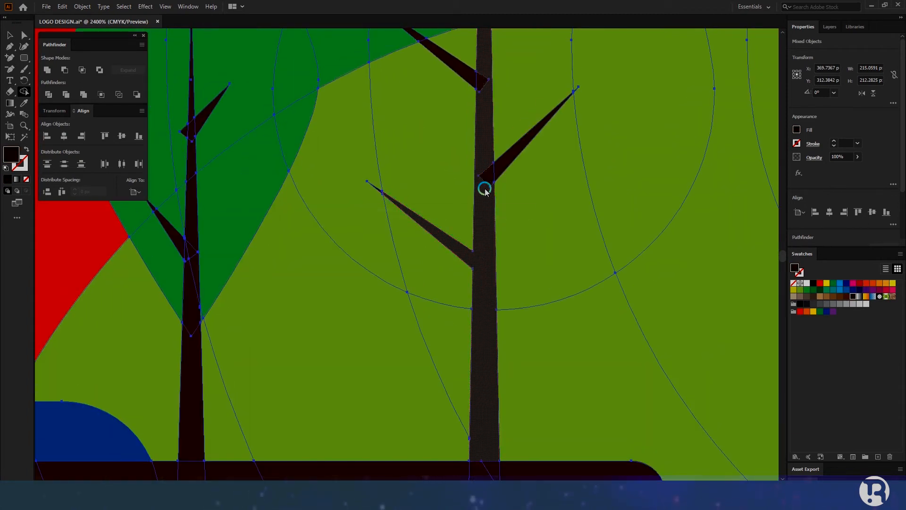
scroll(482, 200, "up", 8)
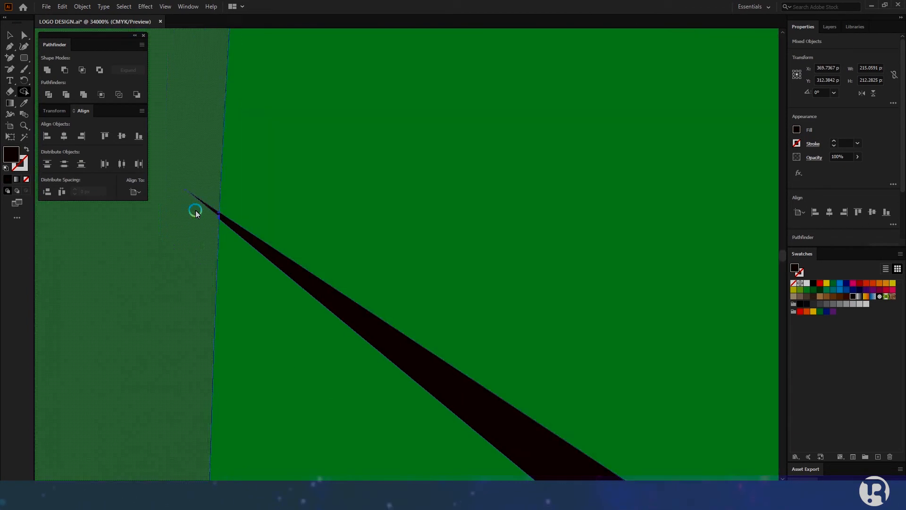
scroll(412, 293, "down", 8)
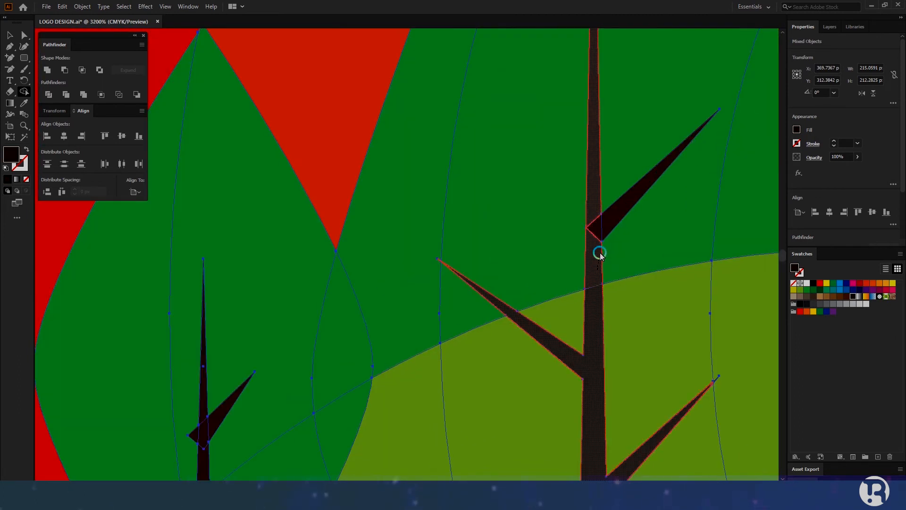
Step: Merge the small left tree's trunk and branches into one near-black shape
scroll(465, 329, "up", 2)
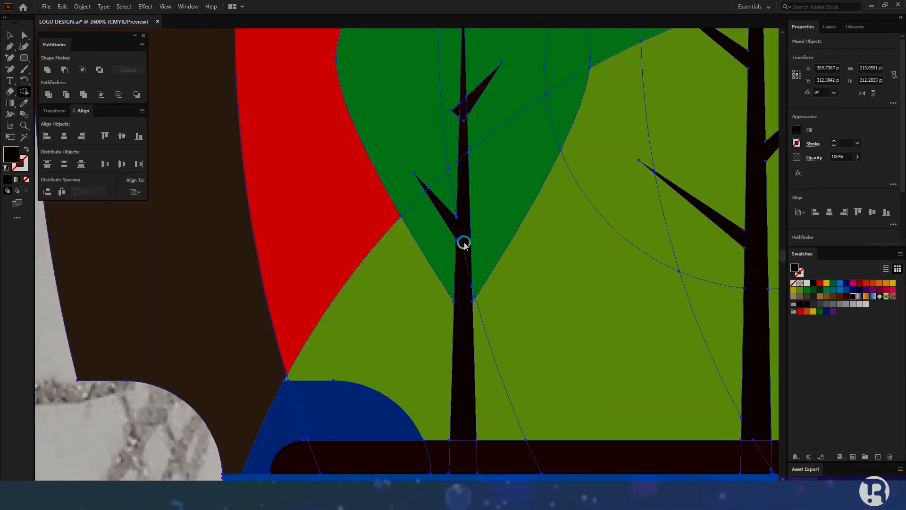
scroll(472, 184, "up", 4)
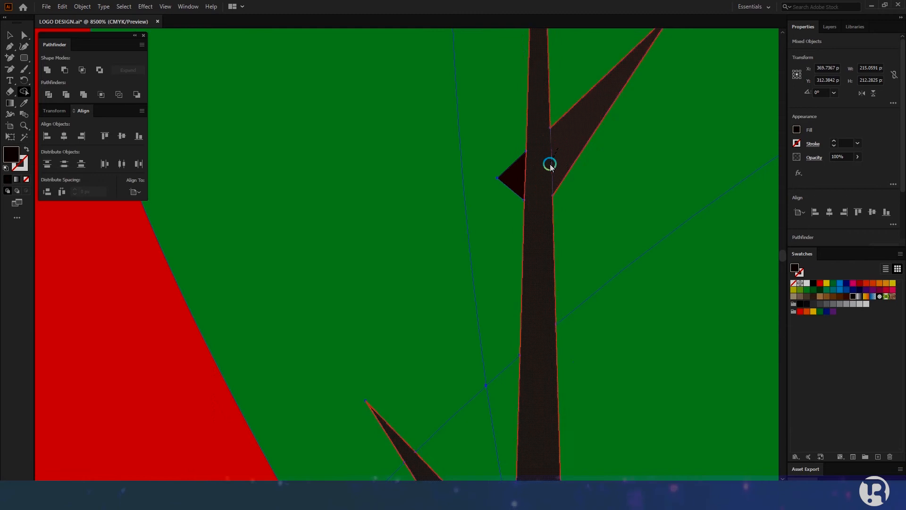
scroll(549, 164, "down", 4)
Step: Merge the segments of the ground strip under the left trees into one dark brown shape
scroll(550, 202, "right", 5)
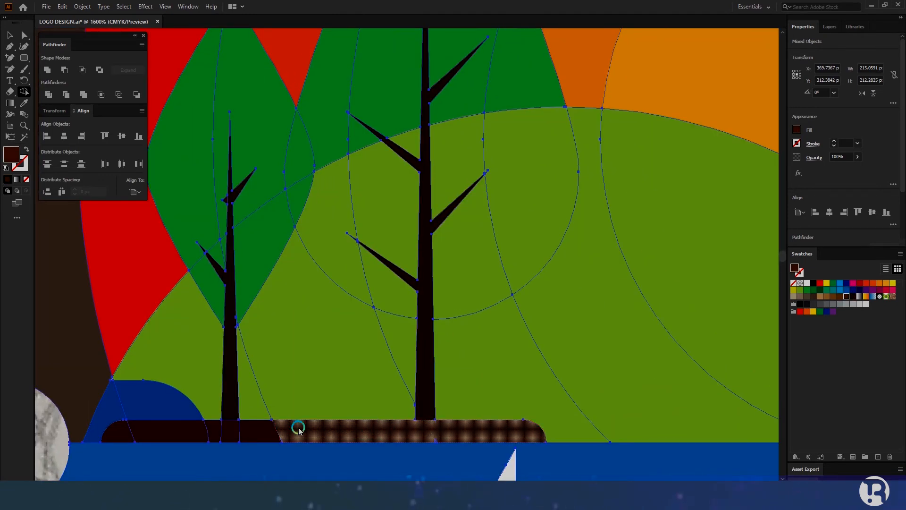
left_click_drag(298, 428, 114, 432)
scroll(299, 419, "down", 2)
Step: Merge the small left tree's diamond-shaped foliage regions in medium green
left_click(807, 290)
scroll(264, 346, "up", 2)
left_click_drag(238, 307, 251, 333)
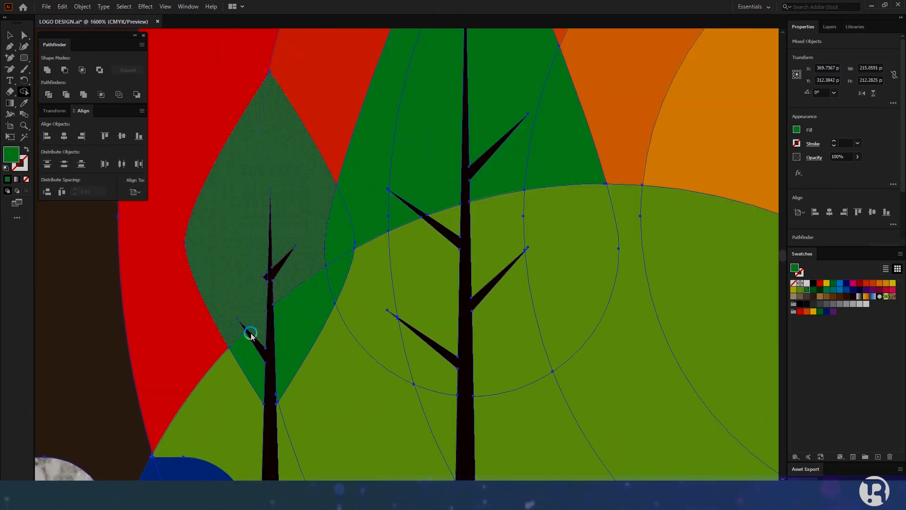
left_click_drag(293, 281, 287, 275)
scroll(259, 277, "up", 4)
scroll(284, 257, "down", 2)
Step: Merge the large left tree's foliage, including its rounded base over the hill, in very dark green
left_click(820, 289)
scroll(511, 288, "down", 3)
mouse_move(521, 235)
left_mouse_down()
mouse_move(491, 274)
mouse_move(533, 283)
left_mouse_up()
left_click_drag(519, 325, 535, 342)
left_click_drag(503, 239, 500, 269)
left_click_drag(557, 210, 560, 236)
mouse_move(623, 201)
left_mouse_down()
mouse_move(634, 220)
mouse_move(633, 300)
left_mouse_up()
scroll(489, 257, "down", 3)
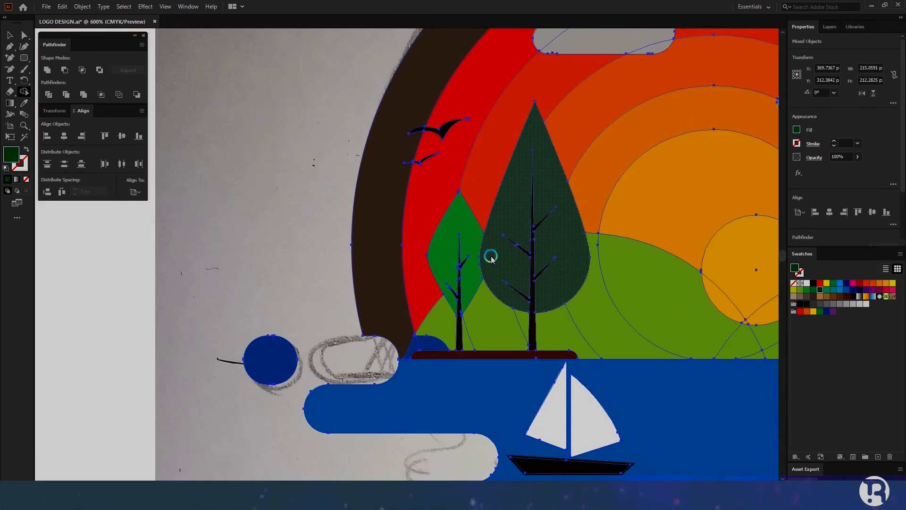
Step: Merge the left hill's segments between and behind the trees into one olive green shape
scroll(525, 150, "up", 6)
scroll(524, 151, "down", 7)
key("Left")
key("Left")
key("Left")
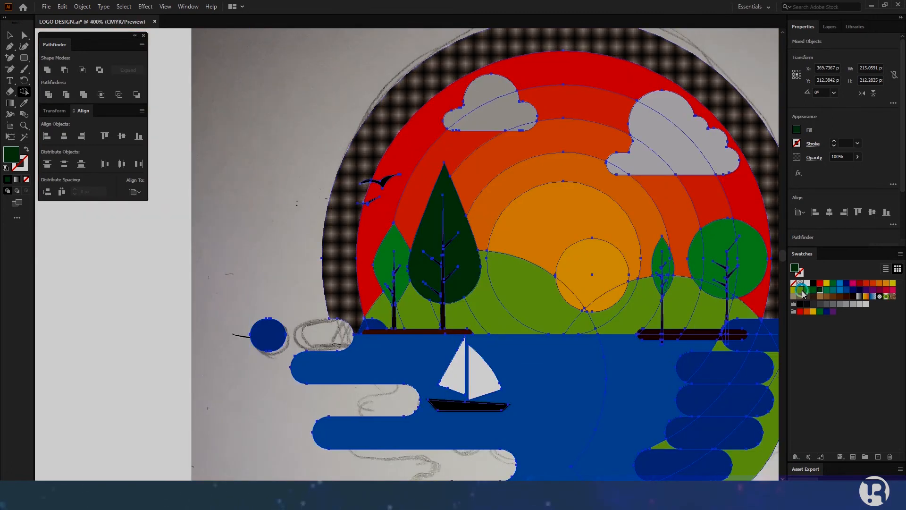
mouse_move(433, 317)
left_mouse_down()
mouse_move(403, 320)
mouse_move(427, 293)
left_mouse_up()
scroll(357, 327, "up", 3)
Step: Merge the leftover piece at the ring's lower left end into the brown ring
left_click(813, 296)
scroll(425, 319, "down", 5)
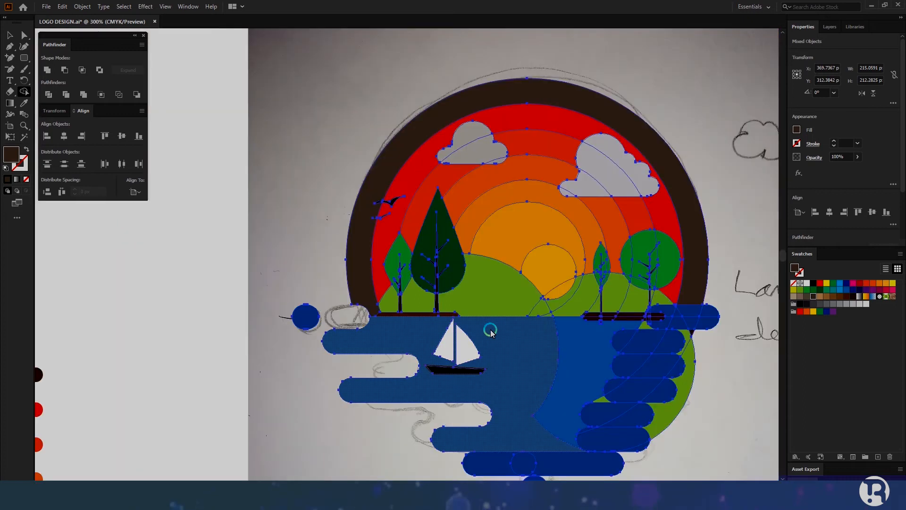
scroll(490, 327, "up", 2)
Step: Merge the right hill's segments into one medium green shape
left_click(806, 289)
mouse_move(500, 326)
left_mouse_down()
mouse_move(536, 304)
mouse_move(584, 299)
mouse_move(694, 314)
left_mouse_up()
scroll(675, 309, "right", 2)
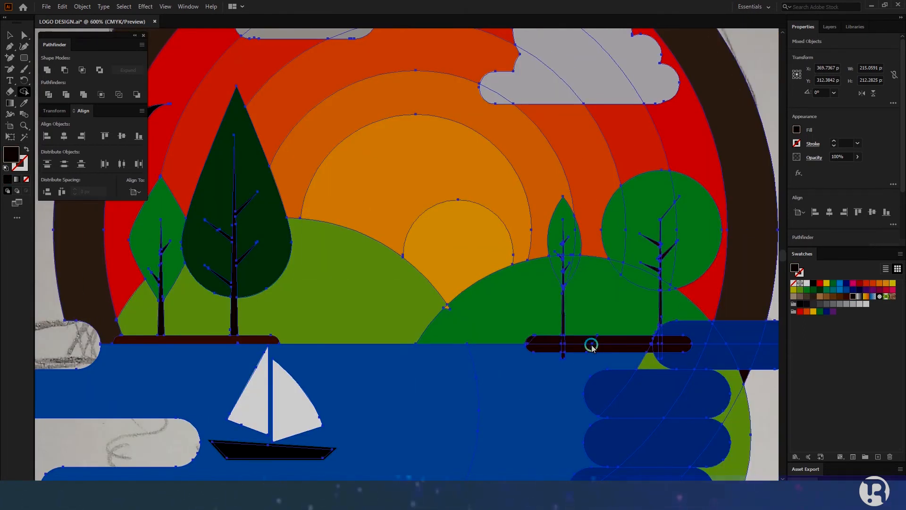
Step: Merge the narrow right tree's trunk and branches into one near-black shape
scroll(546, 227, "up", 6)
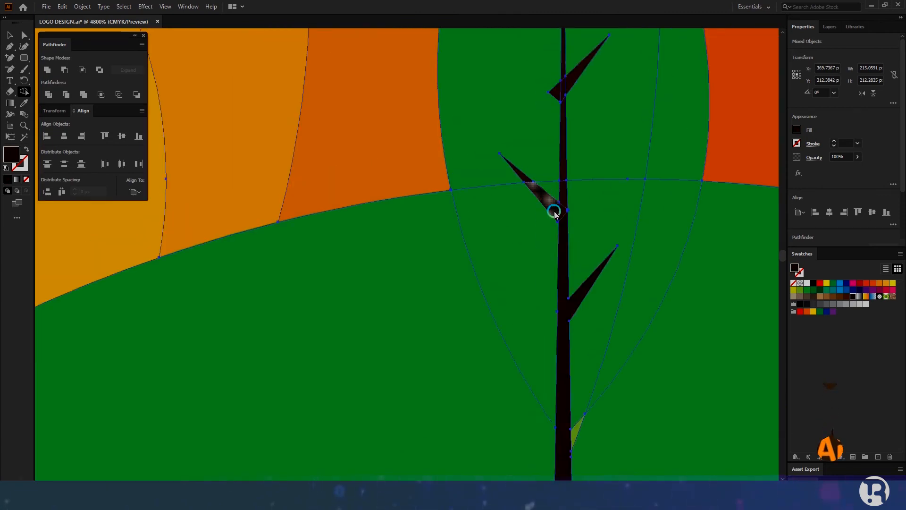
scroll(558, 226, "up", 4)
mouse_move(526, 236)
left_mouse_down()
mouse_move(508, 221)
mouse_move(571, 263)
mouse_move(534, 279)
left_mouse_up()
Step: Merge the narrow right tree's leaf-shaped foliage in dark green and clean up the leftover pieces around it
left_click(816, 290)
scroll(506, 279, "down", 4)
scroll(506, 281, "down", 3)
left_click(429, 284)
left_click(466, 238)
scroll(460, 246, "down", 3)
scroll(466, 307, "up", 5)
left_click_drag(468, 268, 466, 267)
scroll(533, 315, "down", 6)
left_click_drag(289, 344, 322, 348)
scroll(323, 349, "down", 2)
scroll(494, 355, "up", 2)
Step: Merge the round right tree's crown segments in very dark green
left_click(820, 290)
mouse_move(494, 273)
left_mouse_down()
mouse_move(482, 272)
mouse_move(516, 172)
left_mouse_up()
mouse_move(563, 264)
left_mouse_down()
mouse_move(562, 292)
mouse_move(570, 171)
left_mouse_up()
Step: Merge the round tree's trunk and branches in near-black, and absorb the leftover slivers into its crown and the hill
left_click(853, 297)
scroll(547, 339, "up", 3)
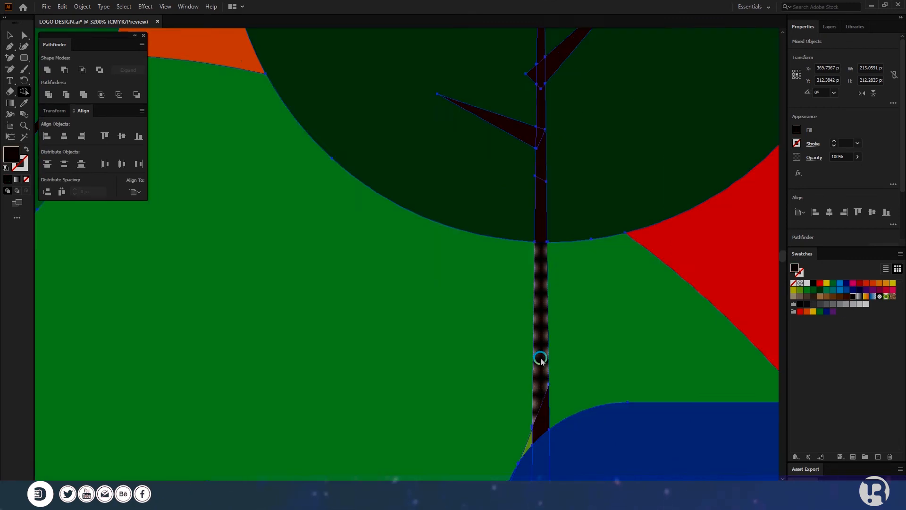
left_click_drag(541, 359, 542, 410)
left_click(544, 71)
scroll(544, 142, "up", 2)
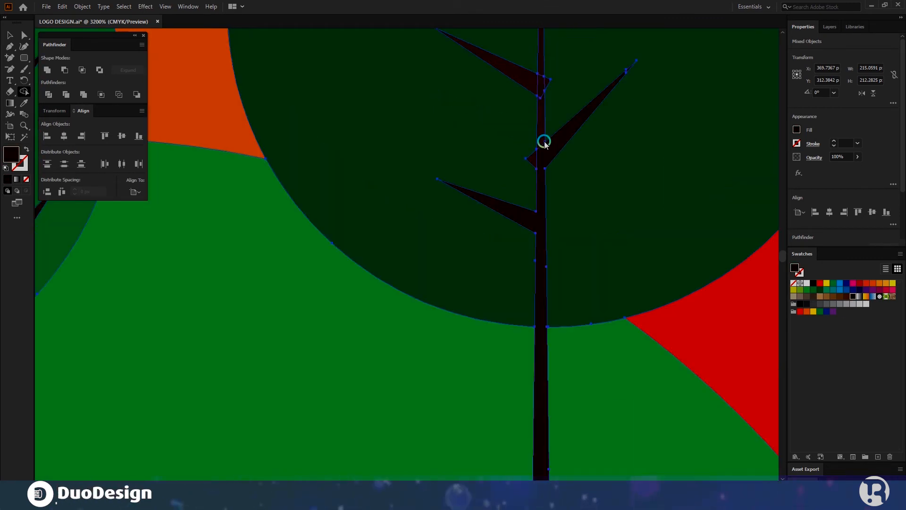
left_click(542, 100)
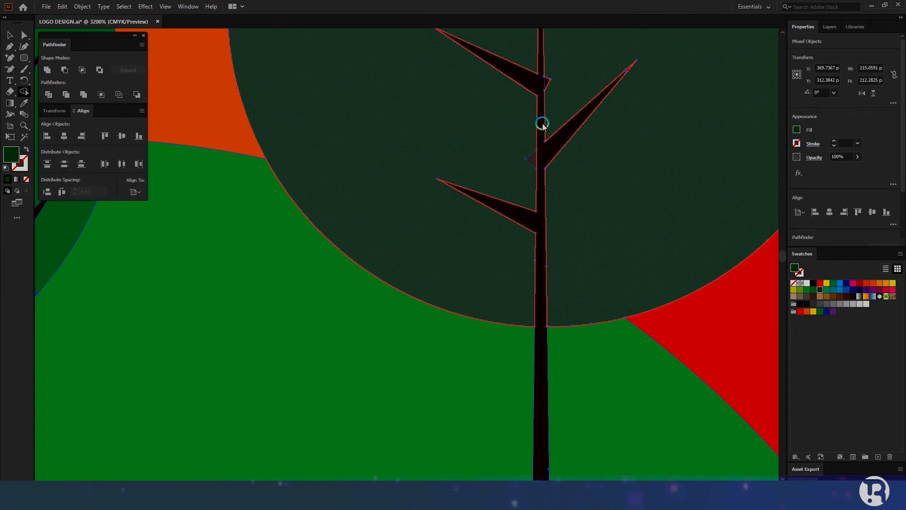
scroll(573, 131, "down", 3)
scroll(633, 323, "down", 2)
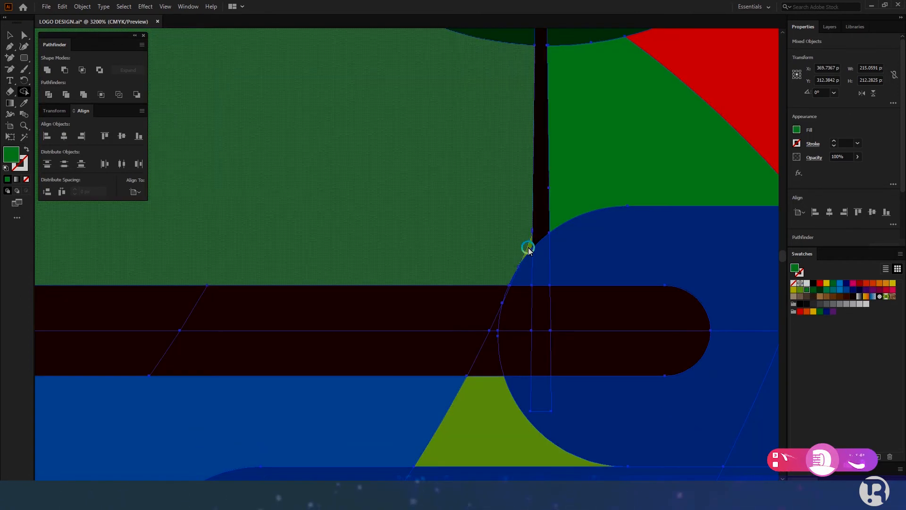
Step: Merge the right ground strip's lower half and the trunk ends below the horizon into the blue water
left_click(849, 290)
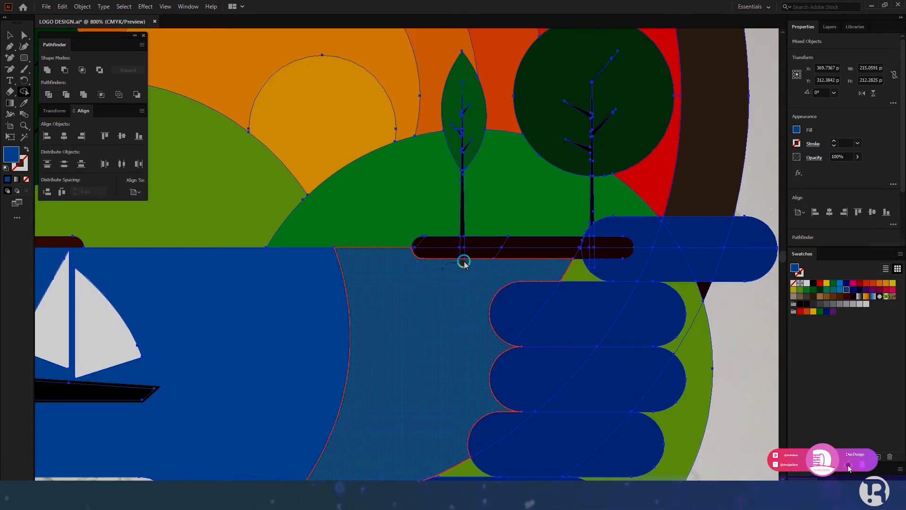
scroll(576, 255, "up", 1)
mouse_move(556, 262)
left_mouse_down()
mouse_move(649, 256)
mouse_move(674, 269)
left_mouse_up()
scroll(589, 270, "down", 3)
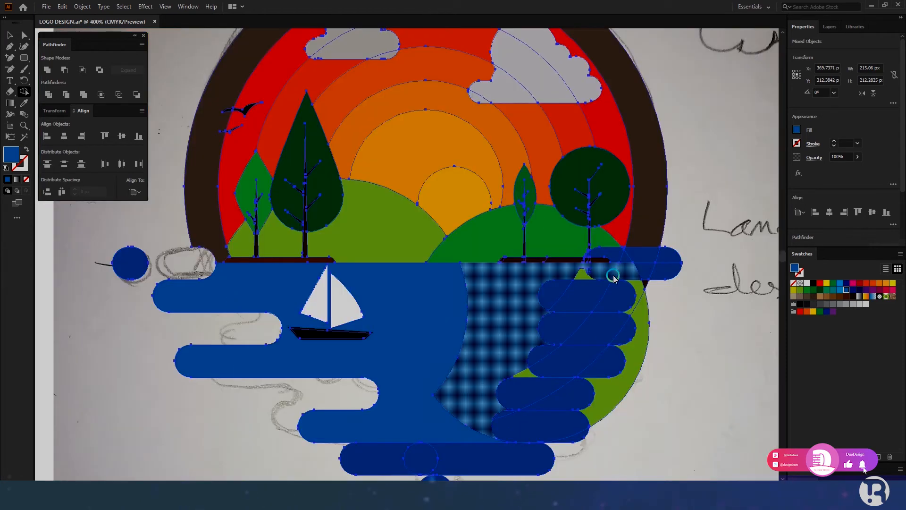
Step: Merge the right horizon bar's lower half into the water and cut away the first short bar below it
scroll(622, 267, "up", 2)
left_click_drag(614, 273, 556, 281)
left_click_drag(678, 278, 714, 269)
scroll(616, 283, "down", 2)
left_click(587, 296, "alt")
Step: Merge the second short right bar into the water and remove the leftover pieces beside it
scroll(476, 297, "down", 2)
left_click_drag(440, 303, 636, 289)
left_click_drag(688, 244, 657, 239)
left_click(669, 221, "alt")
Step: Cut away the third right bar and merge the fourth right bar into the blue water
scroll(663, 245, "down", 2)
left_click_drag(643, 310, 452, 314)
left_click_drag(417, 339, 429, 357)
scroll(427, 349, "down", 2)
left_click_drag(420, 291, 517, 327)
scroll(517, 329, "down", 2)
Step: Remove the fifth right bar and the remaining slivers along the water's right edge
left_click(482, 329, "alt")
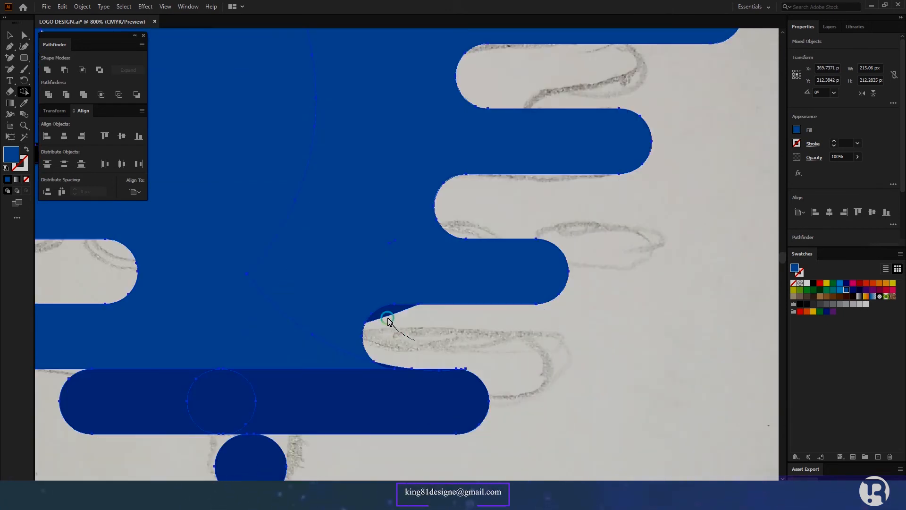
left_click(385, 314, "alt")
scroll(383, 356, "up", 2)
left_click(401, 357, "alt")
scroll(514, 385, "up", 4)
left_click(643, 275, "alt")
Step: Merge the long bottom bar and the circle beneath it into the blue water
scroll(527, 327, "down", 7)
mouse_move(557, 279)
left_mouse_down()
mouse_move(527, 331)
mouse_move(449, 285)
mouse_move(348, 340)
left_mouse_up()
scroll(376, 390, "down", 5)
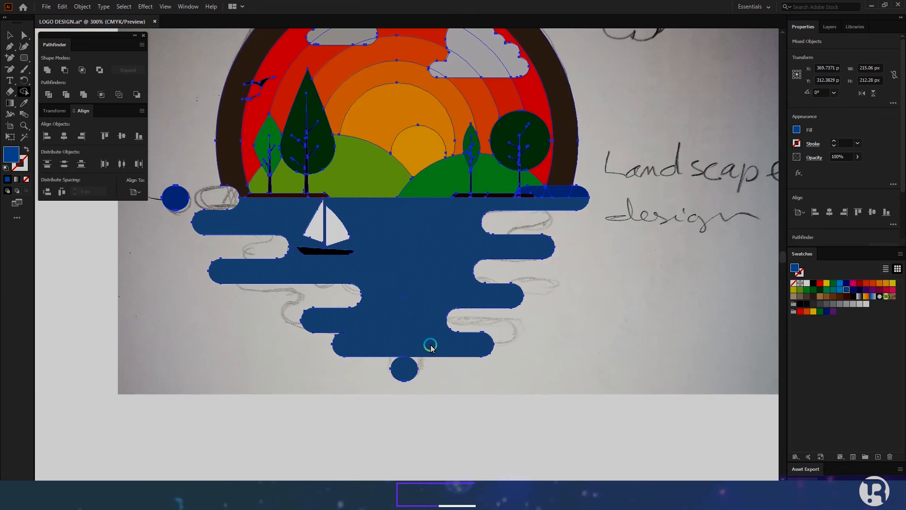
scroll(607, 178, "up", 1)
scroll(549, 245, "down", 1)
Step: Merge the right horizon bar's upper half into the water and complete the round tree's trunk in near-black
scroll(538, 224, "up", 2)
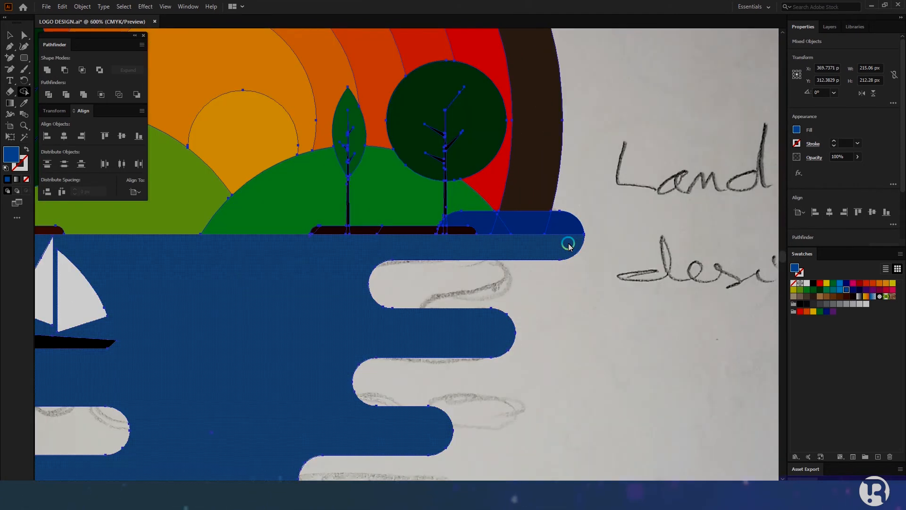
scroll(456, 223, "up", 5)
left_click(853, 296)
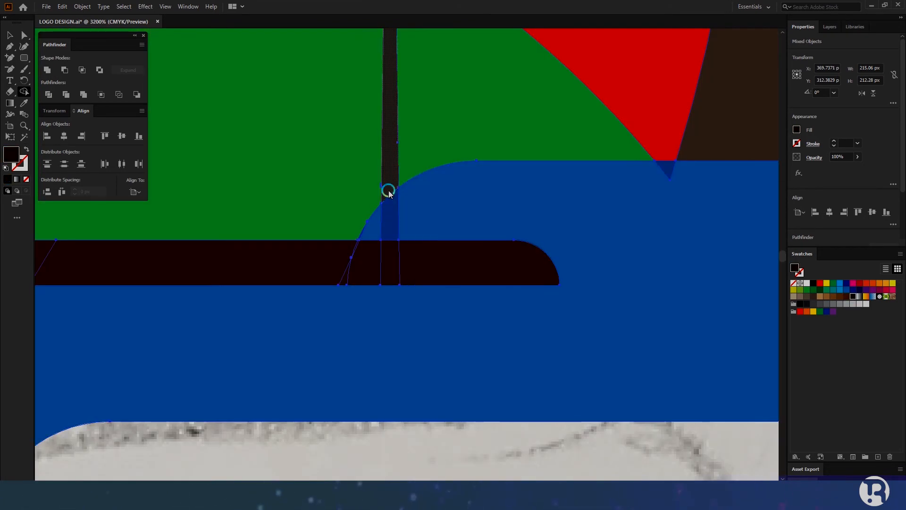
scroll(346, 263, "up", 3)
left_click(847, 289)
scroll(452, 194, "down", 4)
Step: Merge the right ground strip into one dark brown shape, absorb its leftovers into the water, and deselect the artwork
left_click(846, 296)
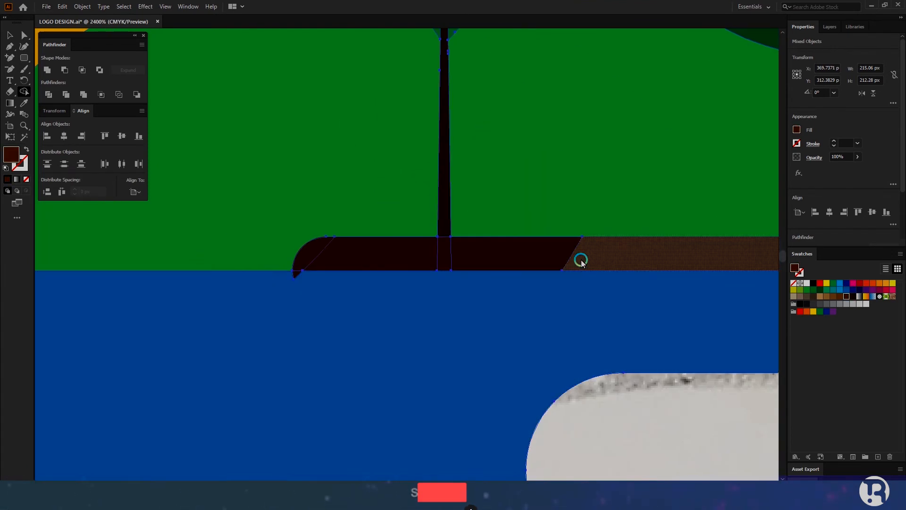
key("ctrl+z")
scroll(293, 275, "down", 5)
scroll(330, 212, "up", 2)
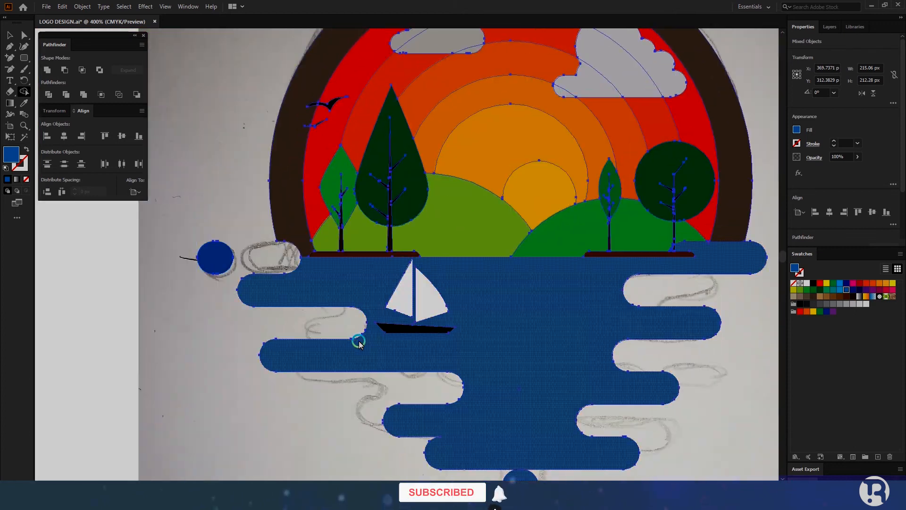
scroll(329, 203, "down", 3)
scroll(568, 330, "down", 1)
key("v")
left_click(264, 326)
Step: Copy the far left circle beside the bottom circle, under the long bottom bar, and scale it down
scroll(472, 361, "up", 1)
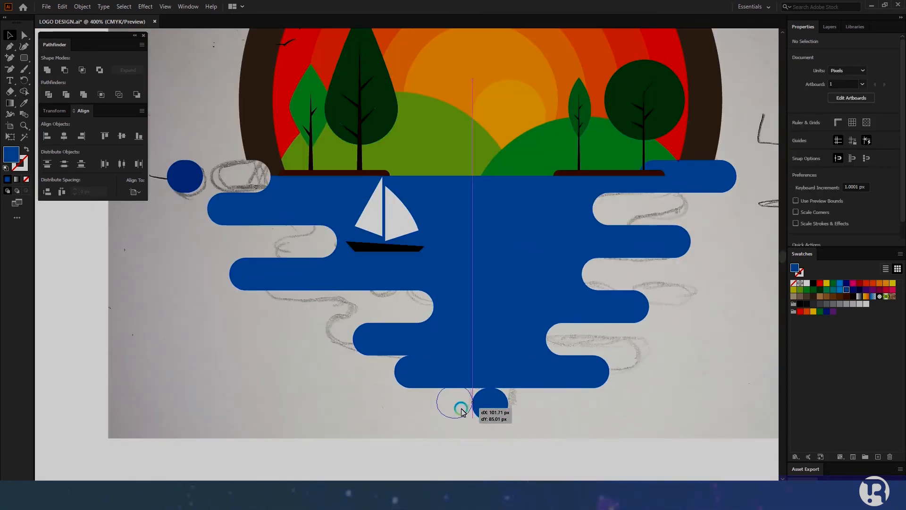
left_click_drag(462, 409, 462, 409)
scroll(462, 410, "up", 5)
scroll(458, 411, "down", 1)
left_click_drag(402, 429, 404, 358)
scroll(416, 302, "up", 1)
Step: Move the small circle against the bottom circle's left side and duplicate it on the right side
left_click_drag(465, 309, 521, 307)
left_click(314, 330)
scroll(311, 323, "down", 2)
left_click_drag(361, 327, 592, 326)
Step: Fill the two gaps between the bottom bar, the small circles and the bottom circle with the Shape Builder
left_click_drag(344, 409, 620, 236)
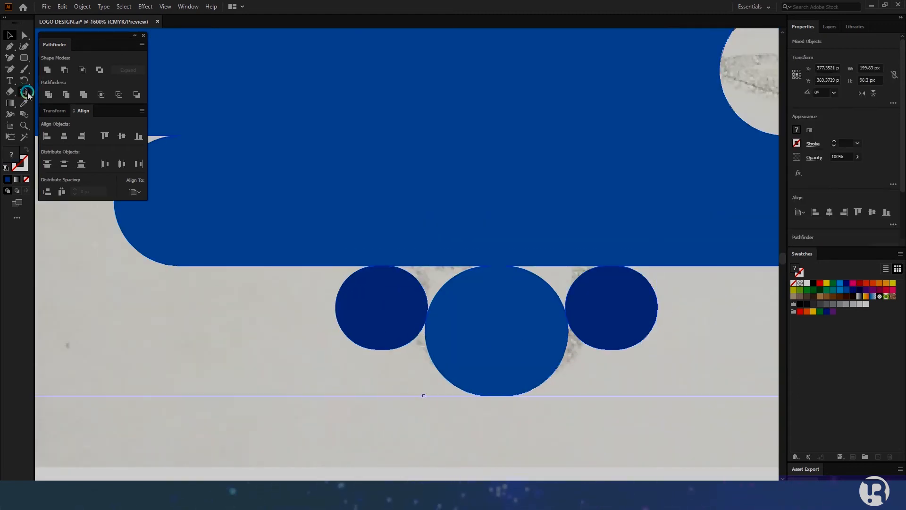
left_click(437, 279)
left_click(559, 279)
left_click(9, 35)
left_click(302, 340)
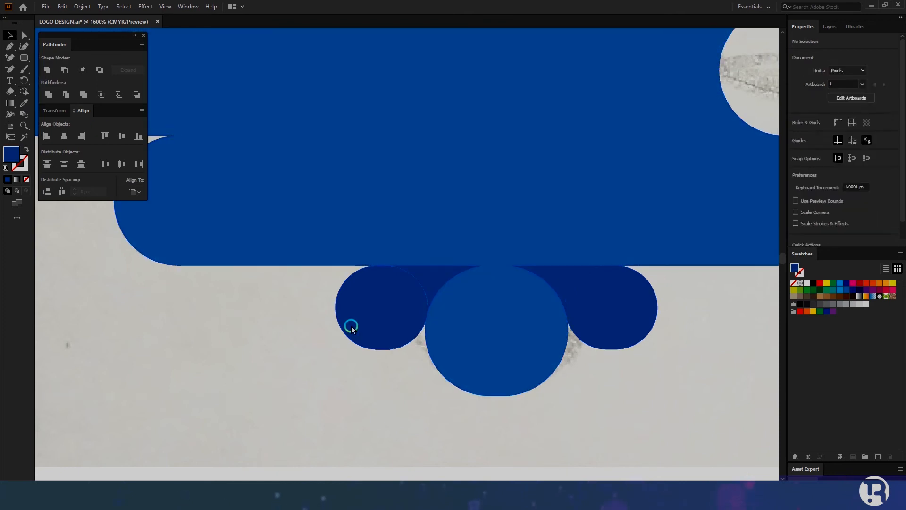
Step: Delete the two small helper circles beside the bottom circle
left_click(350, 326)
key("Delete")
left_click(608, 325)
key("Delete")
Step: Recolour the two curved corner pieces in the water's blue and unite them with the water shape
left_click_drag(408, 411, 583, 279)
left_click(846, 290)
left_click(585, 377)
scroll(585, 377, "down", 5)
left_click_drag(566, 392, 581, 347)
left_click(47, 70)
left_click(431, 399)
Step: Recolour the water shape dark blue and draw a rounded bar at its lowest step on the left
scroll(429, 391, "down", 1)
left_click(24, 58)
scroll(483, 392, "up", 2)
scroll(438, 317, "up", 3)
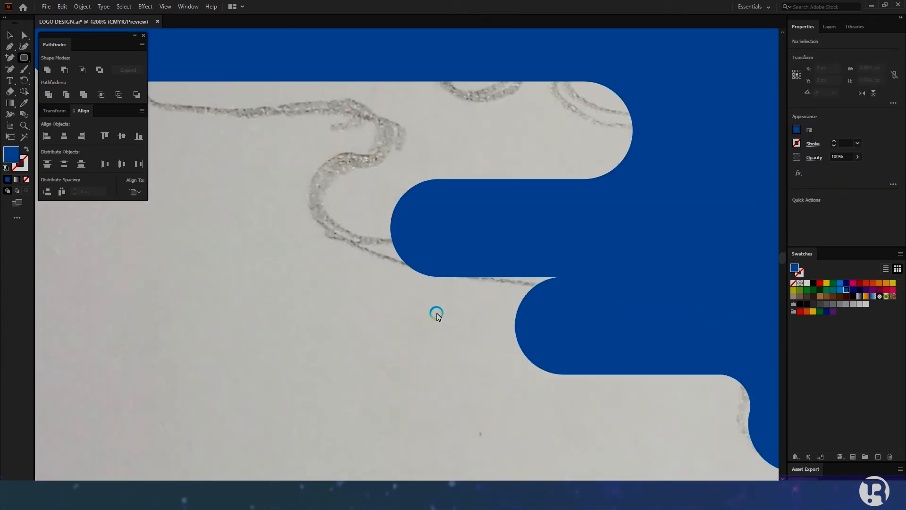
left_click_drag(594, 294, 605, 277)
left_click(853, 289)
left_click(231, 300, "ctrl")
left_click_drag(411, 311, 635, 375)
Step: Reposition the rounded bar and merge it with the water using the Shape Builder, leaving a narrow notch above it
key("v")
left_click(202, 298)
mouse_move(420, 350)
left_mouse_down()
mouse_move(485, 349)
mouse_move(477, 349)
left_mouse_up()
key("ctrl+a")
key("shift+m")
left_click_drag(491, 303, 550, 297)
left_click_drag(653, 302, 483, 348)
scroll(453, 354, "down", 3)
scroll(286, 153, "up", 2)
left_click(232, 255)
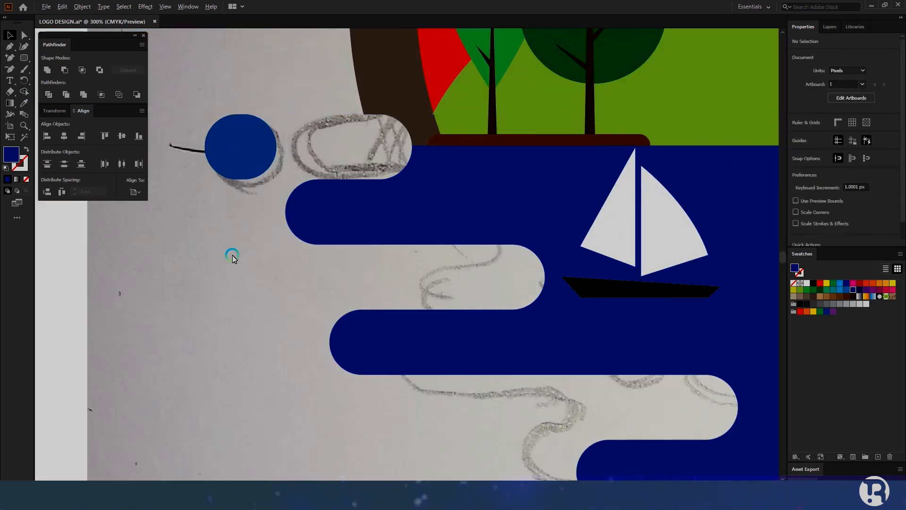
Step: Duplicate the water shape twice, each copy offset to the left
scroll(233, 258, "down", 3)
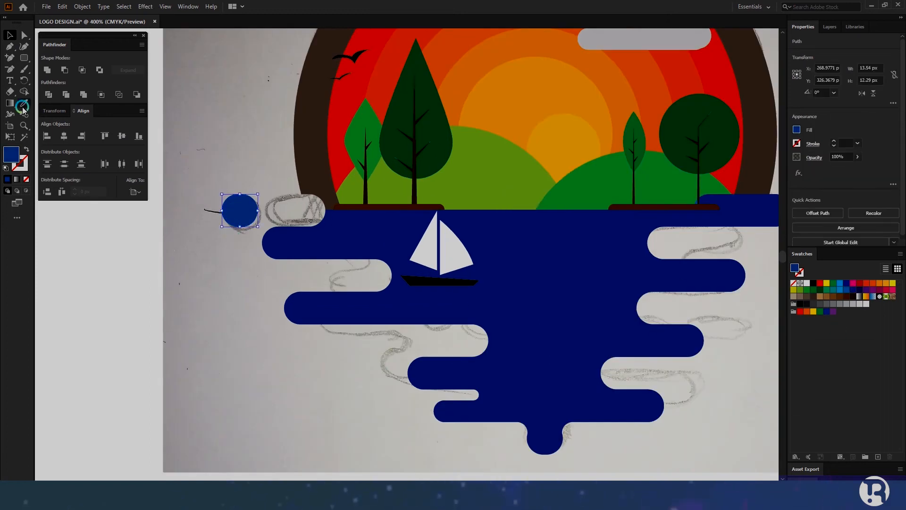
key("ctrl+minus")
key("ctrl+minus")
left_click(432, 371)
left_click_drag(452, 369, 353, 373)
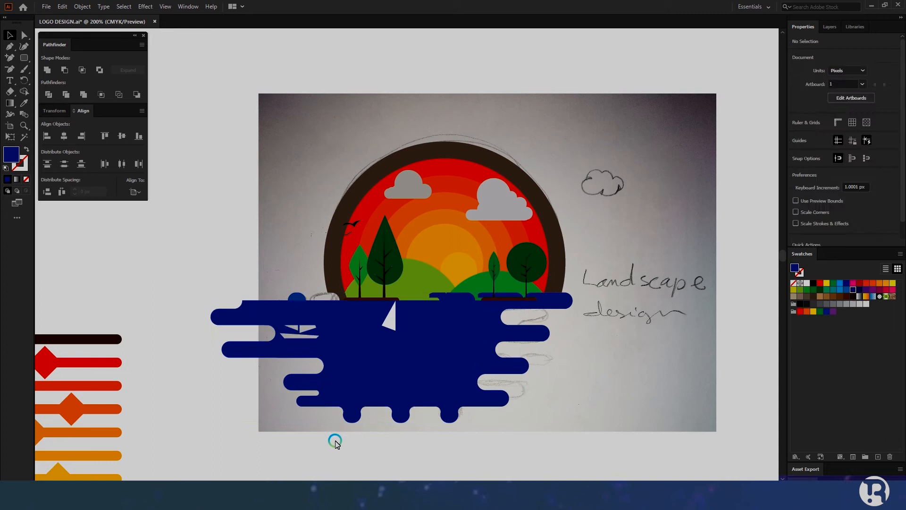
Step: Send the three water shapes behind the boat and shore, keeping them just above the sketch in the stacking order
right_click(466, 368)
mouse_move(505, 323)
left_click(601, 354)
left_click(830, 27)
left_click(818, 71)
left_click_drag(899, 78, 859, 226)
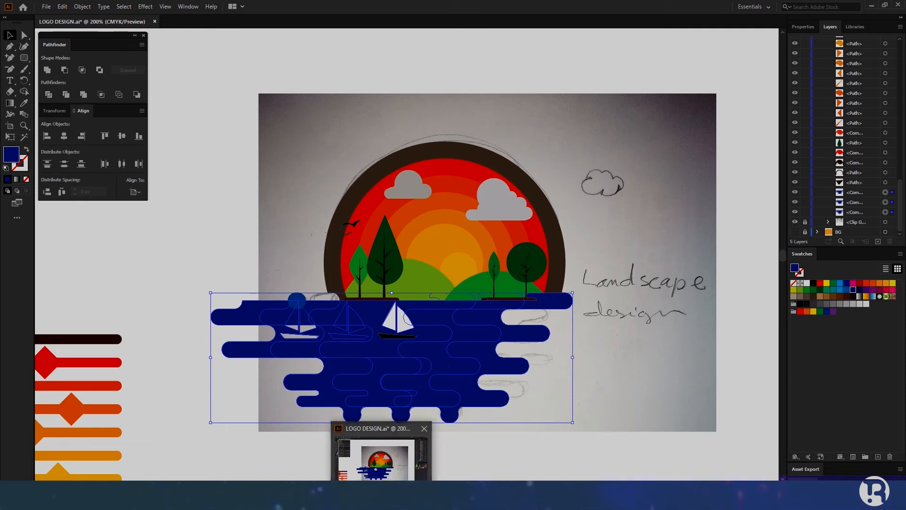
Step: Remove the parts of the copies projecting past the water's left side and the extra bottom circles with the Shape Builder
scroll(445, 398, "down", 2)
scroll(445, 397, "down", 1)
left_click(24, 93)
left_click(225, 249, "alt")
left_click(240, 280, "alt")
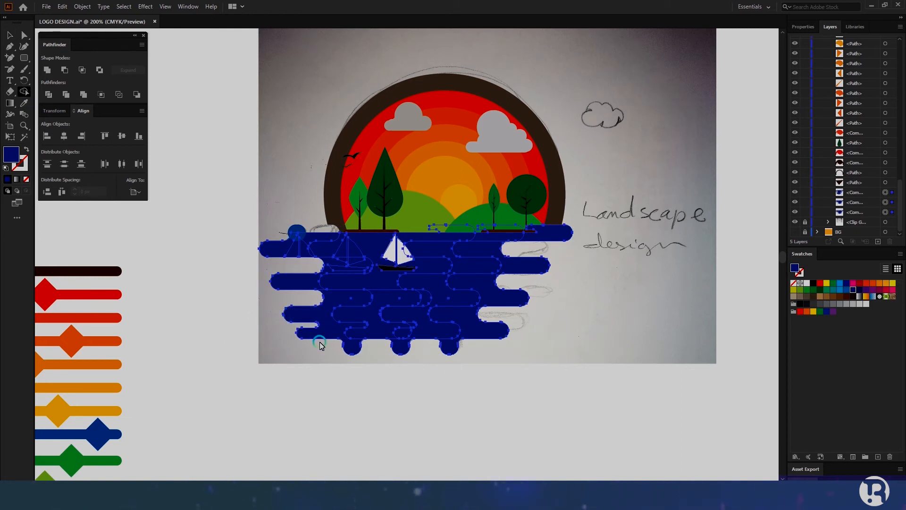
left_click(297, 282, "alt")
left_click(276, 249, "alt")
left_click(304, 309, "alt")
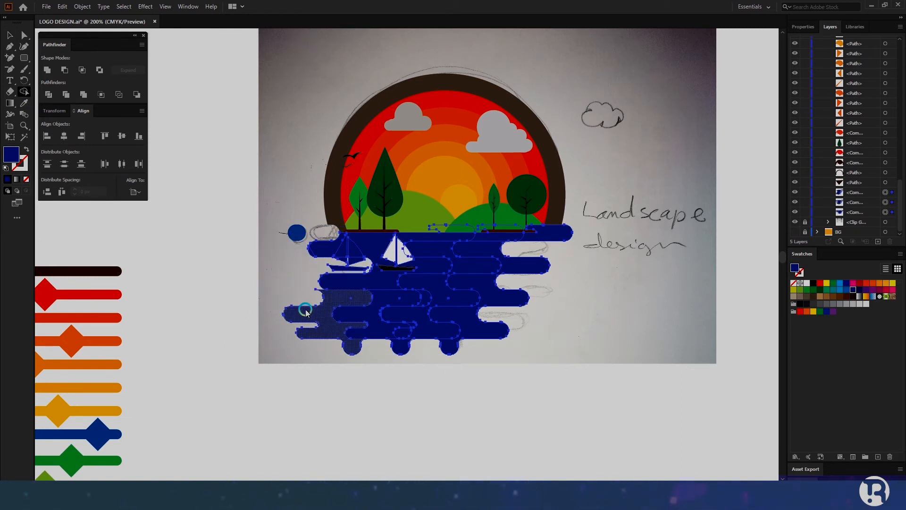
left_click(309, 330, "alt")
scroll(310, 255, "up", 1)
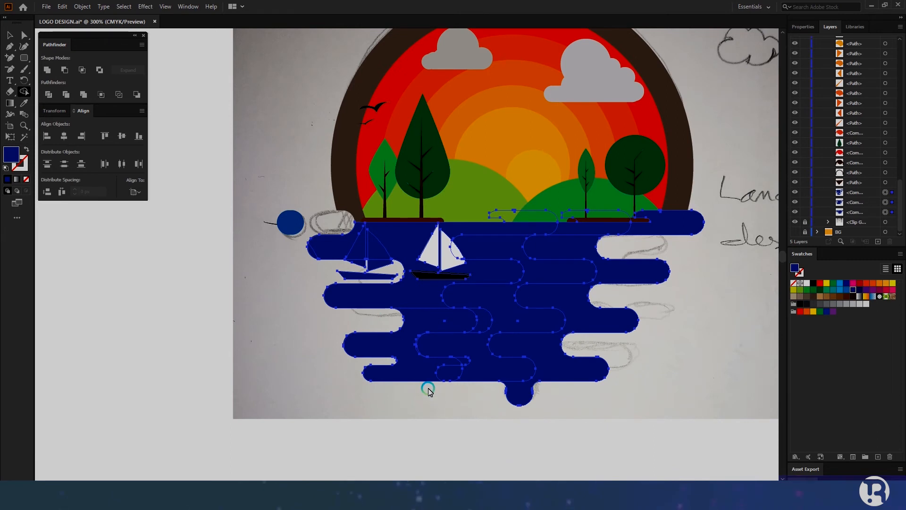
Step: Move the overlapping water shapes straight down, clear of the landscape
left_click(10, 35)
scroll(534, 286, "down", 1)
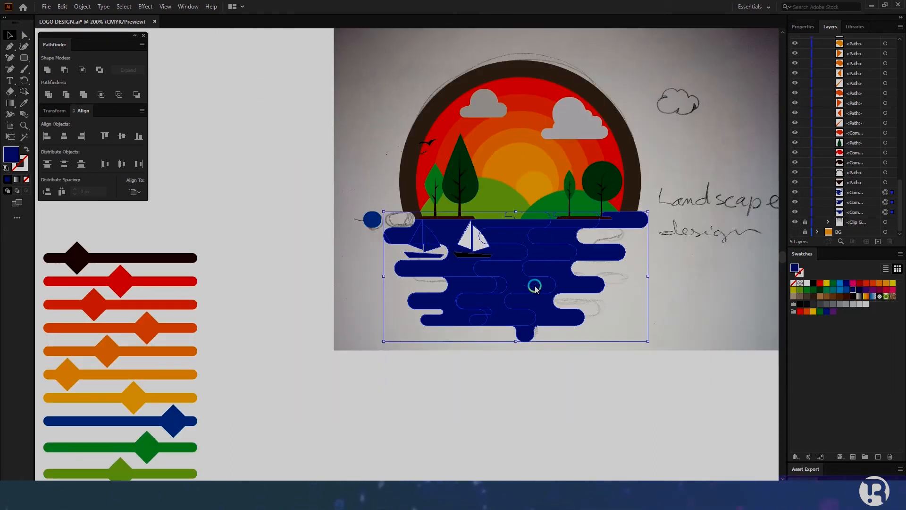
left_click_drag(534, 288, 534, 409)
scroll(528, 388, "down", 1)
left_click(415, 282)
Step: Draw a horizontal line across the upper edge of the water shapes, divide them all with it and ungroup the pieces
left_click_drag(369, 292, 672, 455)
left_click_drag(24, 58, 52, 56)
left_click_drag(345, 308, 684, 308)
left_click(10, 35)
left_click_drag(310, 282, 689, 449)
left_click(48, 94)
right_click(568, 339)
left_click(587, 255)
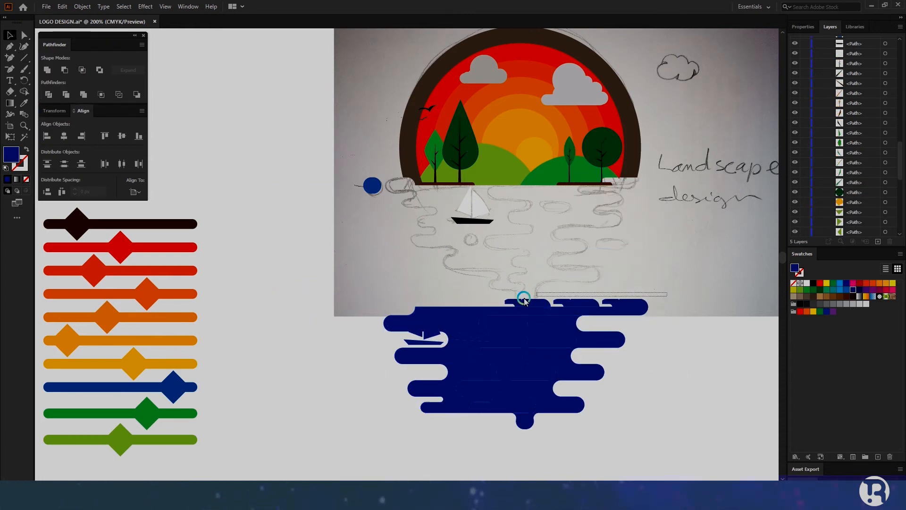
Step: Delete the pieces above the dividing line and move the remaining water pieces down away from it
left_click(663, 319)
left_click_drag(382, 421, 382, 423)
left_click(672, 320)
left_click_drag(667, 311, 385, 418)
left_click_drag(513, 325, 514, 353)
Step: Merge the left boat-shaped fragments into the water and the right-hand pieces into a darkest navy band with the Shape Builder
scroll(508, 368, "down", 2)
left_click(24, 91)
scroll(437, 326, "up", 2)
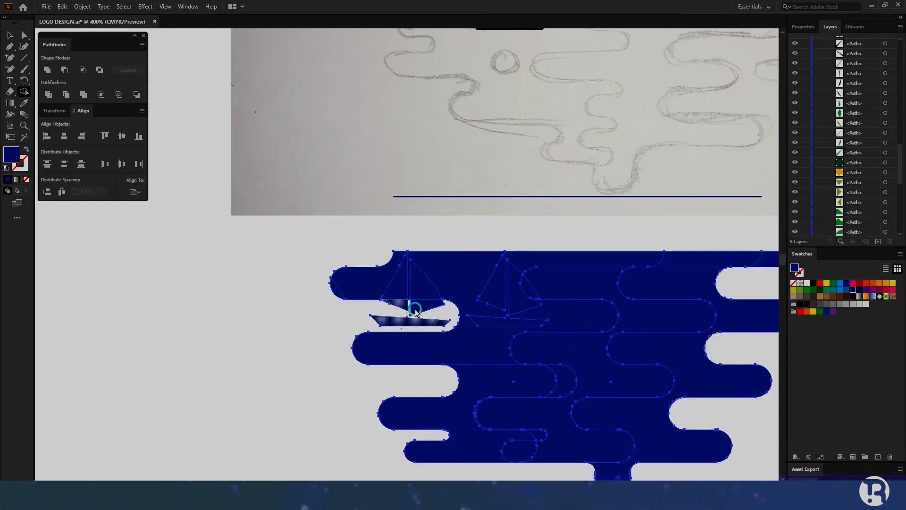
left_click_drag(413, 307, 388, 321)
scroll(388, 321, "down", 2)
scroll(533, 289, "up", 1)
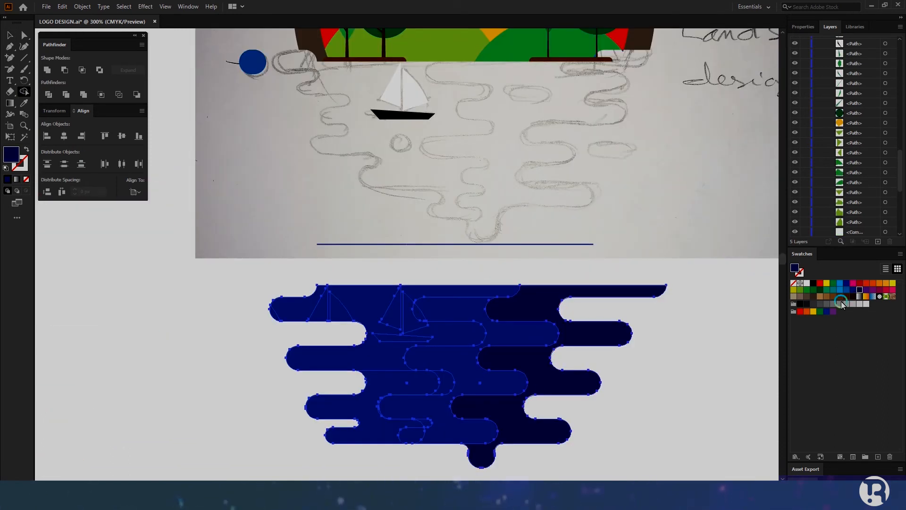
Step: Merge the inner water pieces into a dark blue band and the lower-left pieces into a lighter blue one
mouse_move(417, 313)
left_mouse_down()
mouse_move(394, 323)
mouse_move(411, 330)
left_mouse_up()
key("ctrl+z")
mouse_move(421, 408)
left_mouse_down()
mouse_move(365, 316)
mouse_move(283, 308)
left_mouse_up()
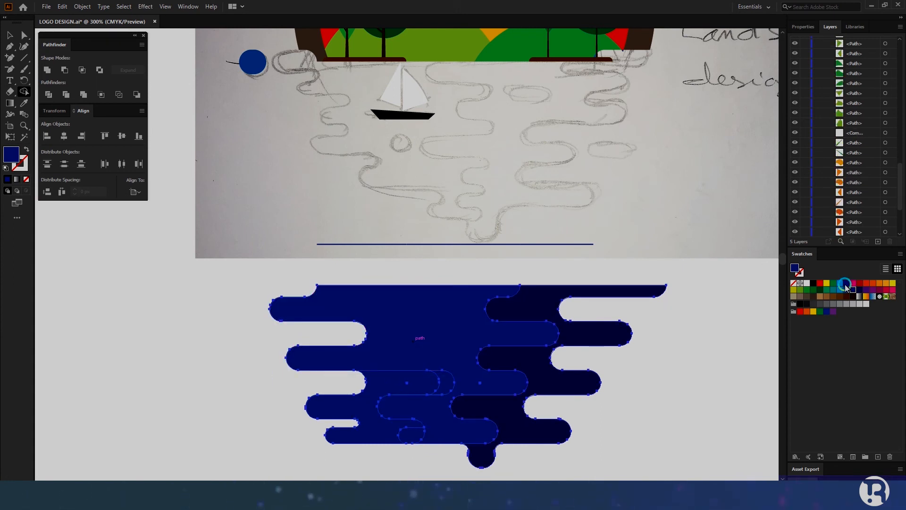
scroll(420, 435, "down", 1)
Step: Delete the leftover thin line above the water bands
left_click(10, 35)
left_click(614, 347)
scroll(594, 353, "down", 2)
left_click_drag(583, 328, 563, 281)
left_click(480, 264)
left_click(472, 252)
key("Delete")
Step: Move the coloured water bands up into place beneath the shoreline
left_click_drag(405, 265, 634, 322)
left_click_drag(568, 287, 568, 207)
scroll(556, 198, "up", 2)
Step: Send the water bands behind the boat and reorder them just above the sketch in the layer stack
right_click(555, 212)
mouse_move(621, 319)
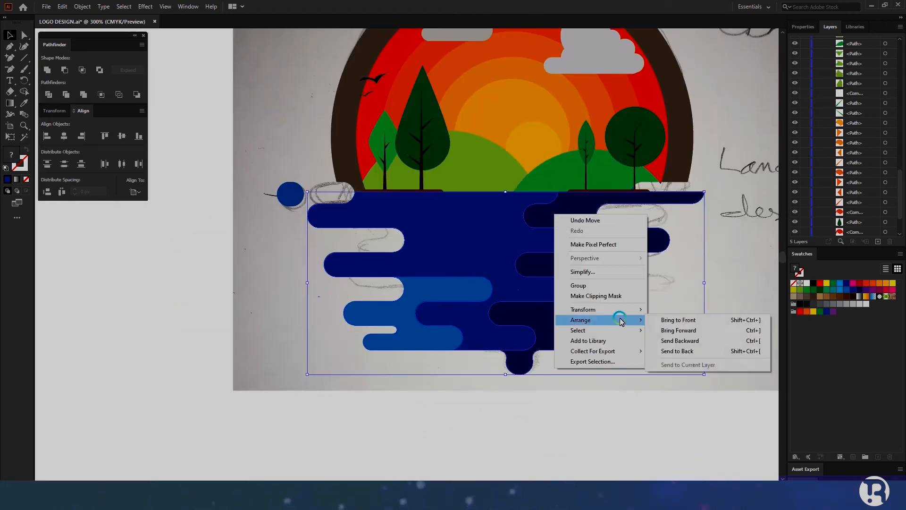
left_click(677, 351)
scroll(850, 215, "down", 2)
left_click_drag(852, 163, 850, 226)
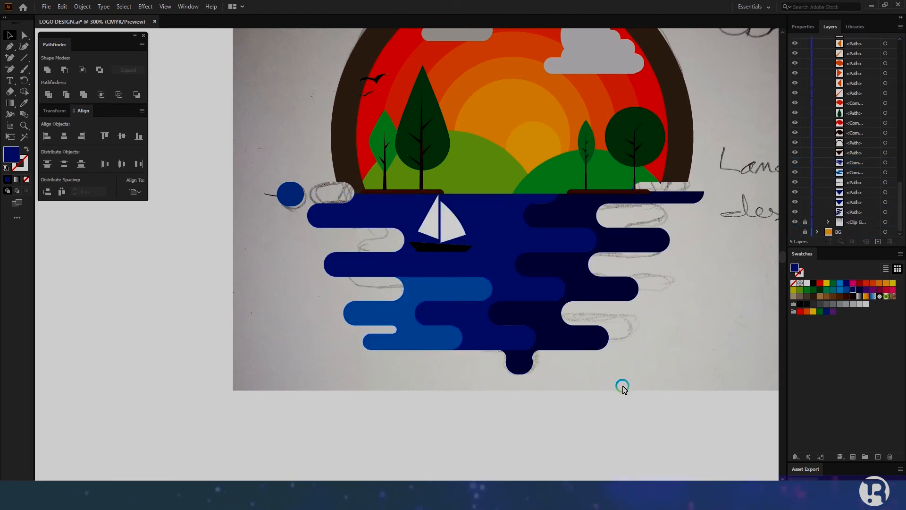
Step: Bring the brown ground strip beneath the right-hand trees to the front of the water
scroll(626, 179, "up", 1)
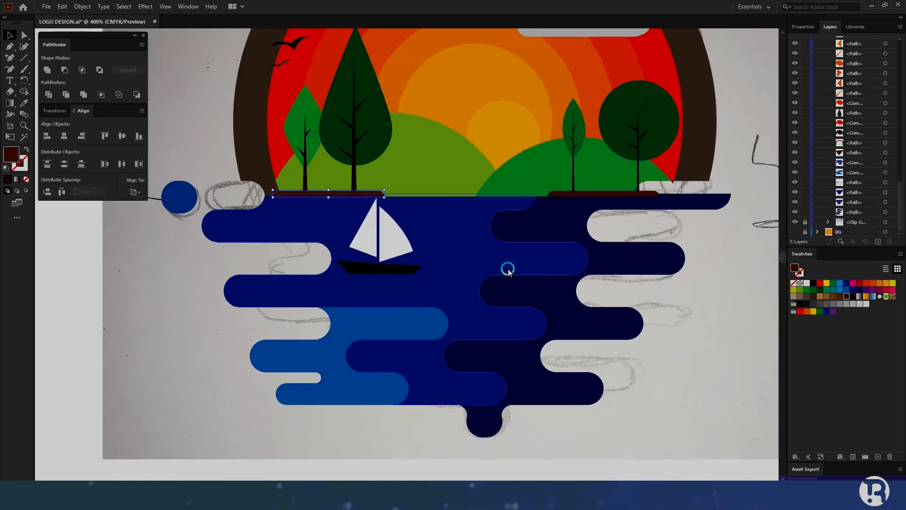
scroll(623, 198, "up", 5)
left_click(621, 193)
key("v")
left_click(577, 359)
scroll(605, 337, "down", 4)
scroll(512, 284, "up", 3)
right_click(536, 210)
mouse_move(590, 369)
left_click(657, 369)
left_click(620, 348)
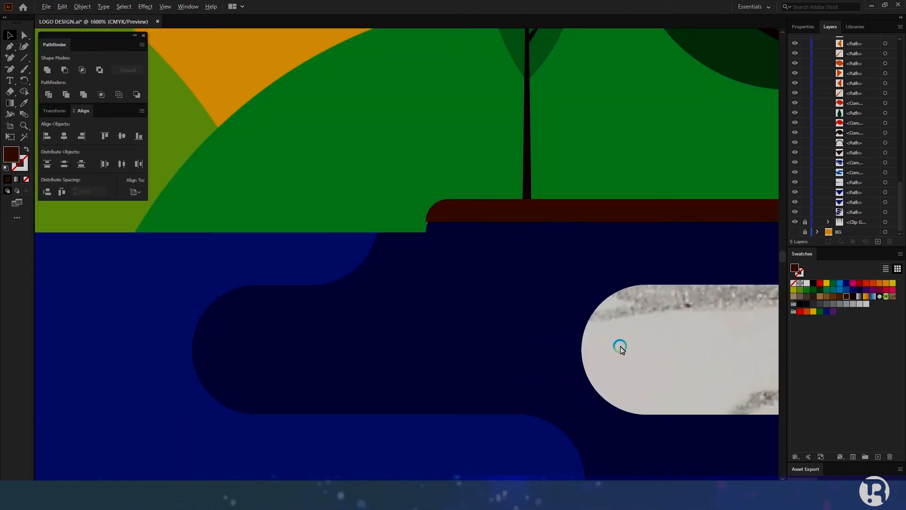
scroll(621, 348, "down", 5)
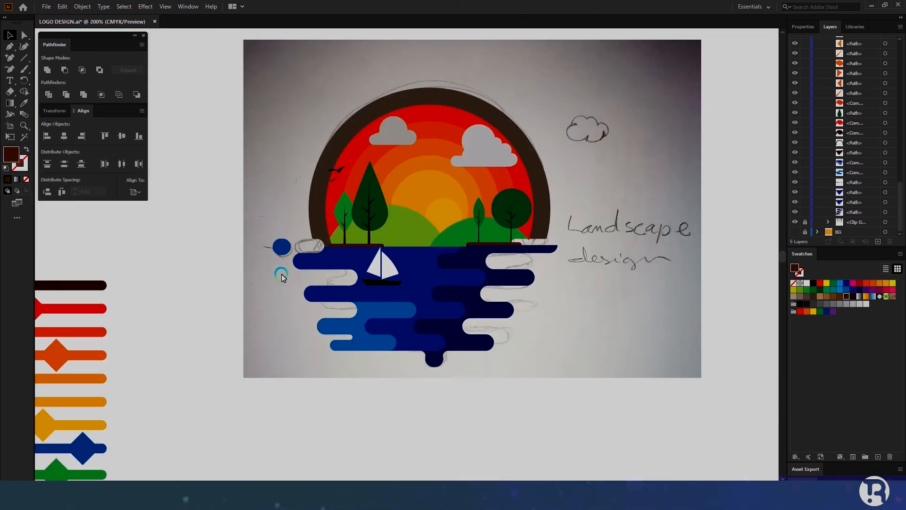
Step: Select the hill, red sky and ring shapes beside the right shore and trim their overhanging lower piece with the Shape Builder
scroll(595, 255, "up", 5)
left_click(597, 253)
left_click(611, 235, "shift")
left_click_drag(610, 255, 587, 268)
left_click(24, 92)
scroll(591, 249, "up", 3)
left_click(605, 261, "alt")
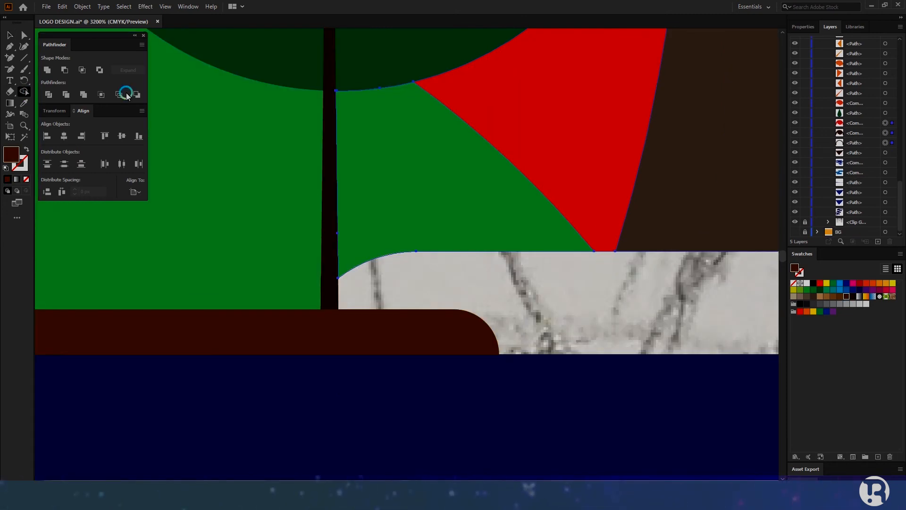
key("v")
scroll(500, 285, "down", 10)
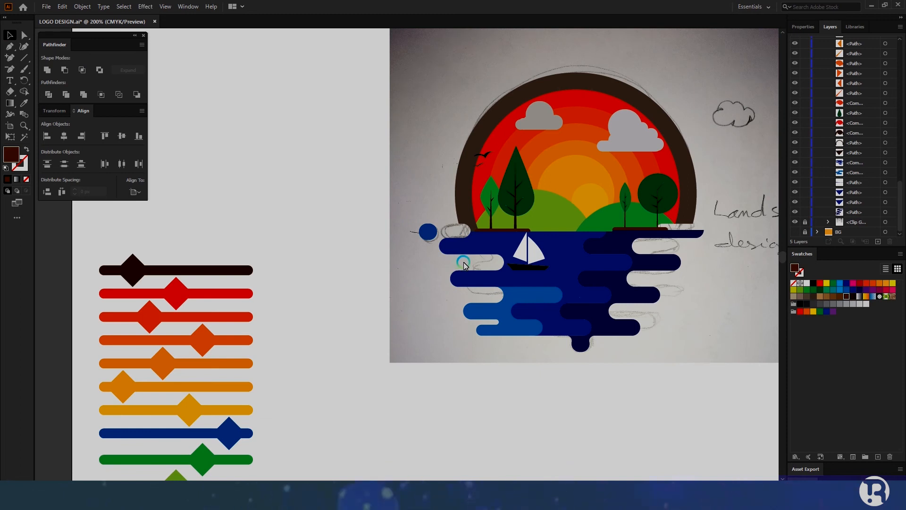
Step: Hide the traced sketch image behind the logo
scroll(465, 266, "right", 3)
left_click(795, 222)
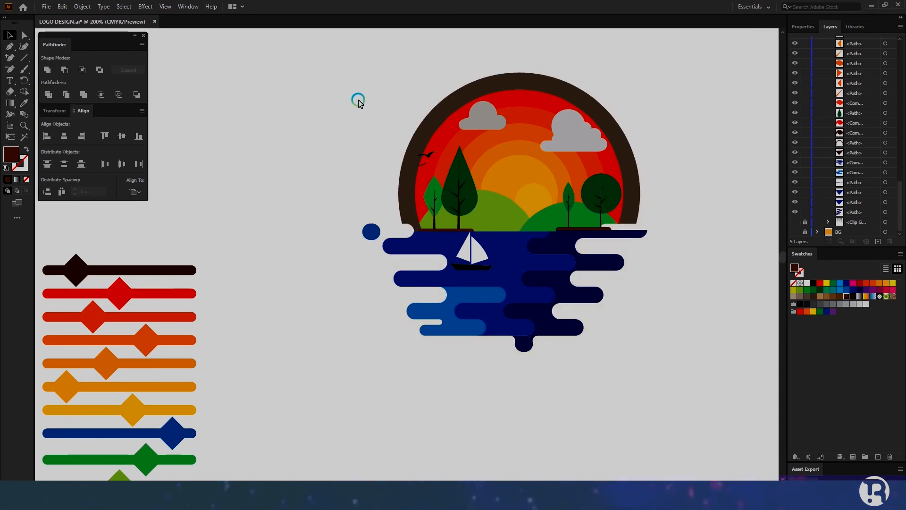
left_click_drag(331, 93, 663, 383)
left_click(533, 195)
Step: Draw a short, slanted black line beside the sun as a ray and duplicate it higher around the sun
scroll(498, 168, "up", 2)
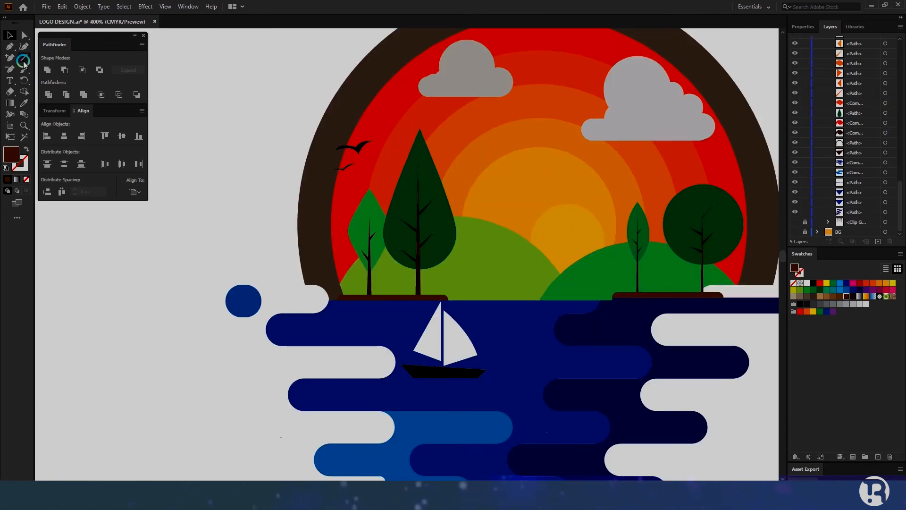
left_click(804, 26)
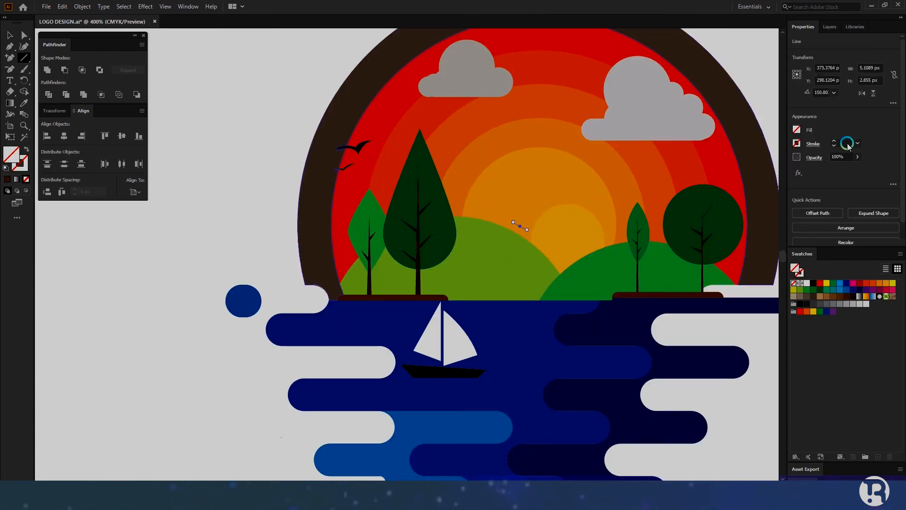
left_click(10, 35)
left_click(537, 234)
scroll(538, 235, "up", 2)
left_click_drag(512, 221, 547, 167)
Step: Adjust the end points of the rays on the sun's left side to vary their angle and length
left_click(26, 36)
left_click(486, 163)
left_click_drag(558, 177, 550, 184)
left_click_drag(528, 161, 536, 156)
left_click_drag(509, 176, 649, 181)
left_click(549, 169)
key("ctrl+z")
Step: Adjust the end points of the remaining rays so long and short rays alternate evenly around the sun
left_click(609, 145)
mouse_move(650, 182)
left_mouse_down()
mouse_move(639, 177)
mouse_move(652, 176)
left_mouse_up()
left_click_drag(621, 158, 689, 196)
left_click_drag(517, 183, 517, 189)
left_click_drag(529, 195, 532, 199)
left_click_drag(621, 170, 621, 170)
scroll(616, 203, "down", 2)
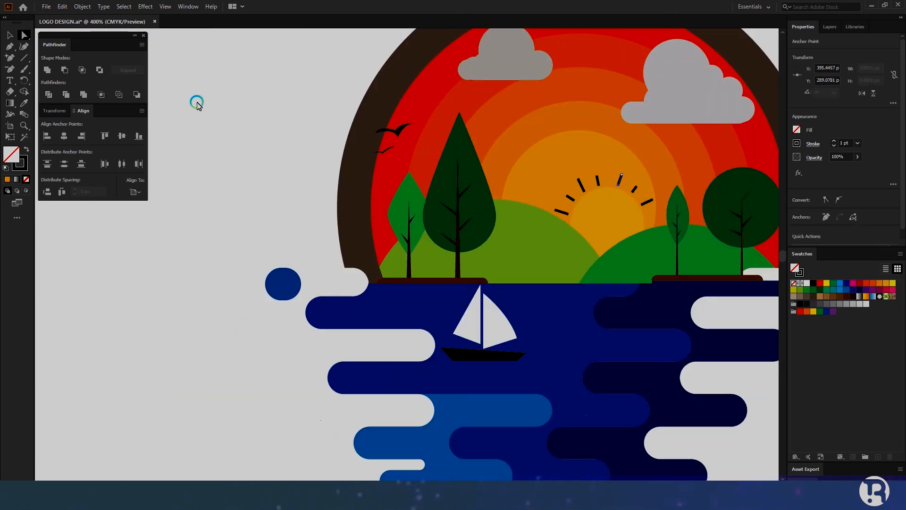
Step: Select all seven sun rays and apply a tapered triangular width profile to their strokes
scroll(651, 179, "up", 3)
key("v")
left_click(638, 247)
left_click(600, 211, "shift")
left_click(556, 187, "shift")
left_click(491, 188, "shift")
left_click(443, 200, "shift")
left_click(410, 237, "shift")
left_click(393, 281, "shift")
left_click(814, 144)
left_click(789, 291)
left_click(770, 346)
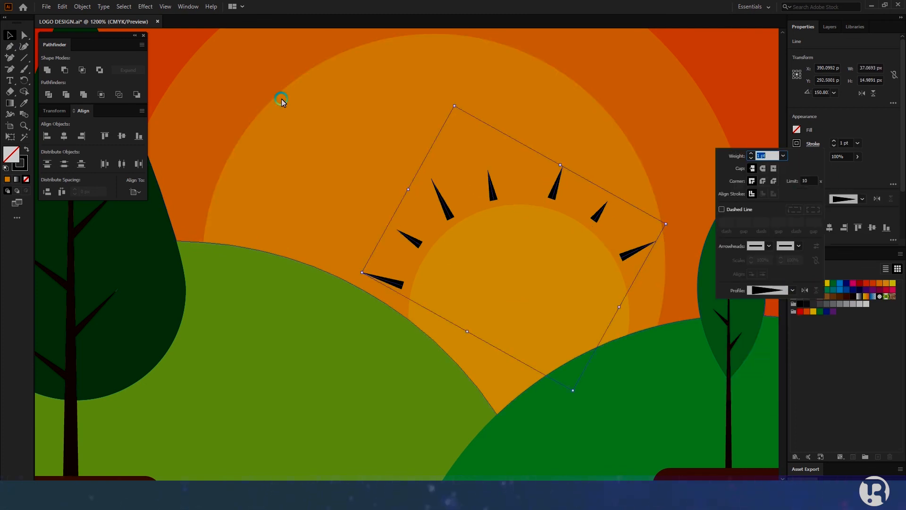
Step: Convert the rays' strokes into filled outlines and fill them with yellow
left_click(82, 6)
left_click(227, 250)
scroll(502, 322, "down", 1)
scroll(496, 311, "down", 2)
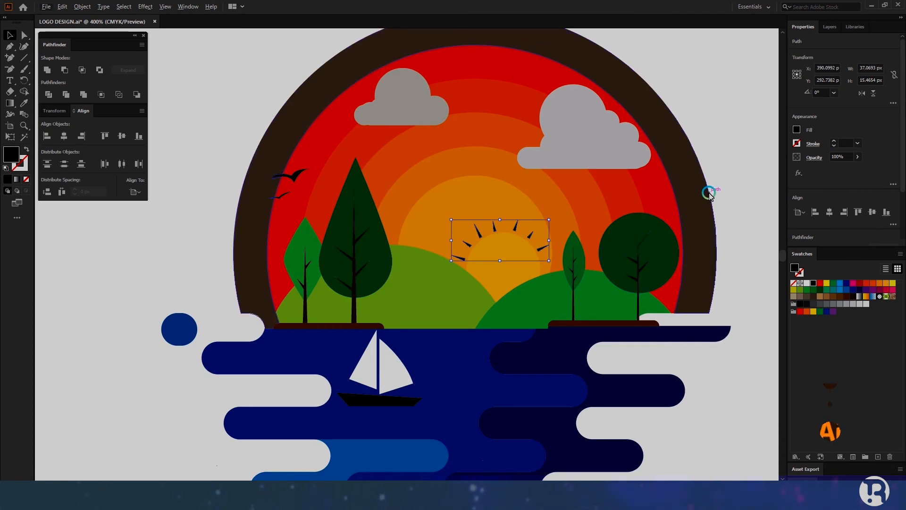
left_click(826, 284)
left_click(746, 220)
scroll(746, 220, "down", 2)
scroll(568, 242, "down", 1)
scroll(571, 251, "right", 2)
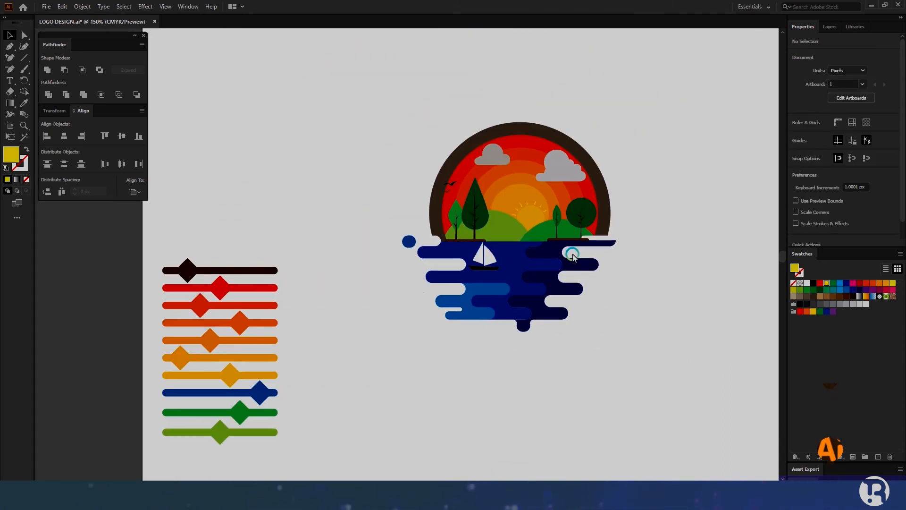
Step: Fill the thick ring around the sky with the very dark brown from the colour palette
left_click(330, 501)
left_click(499, 245)
left_click(896, 18)
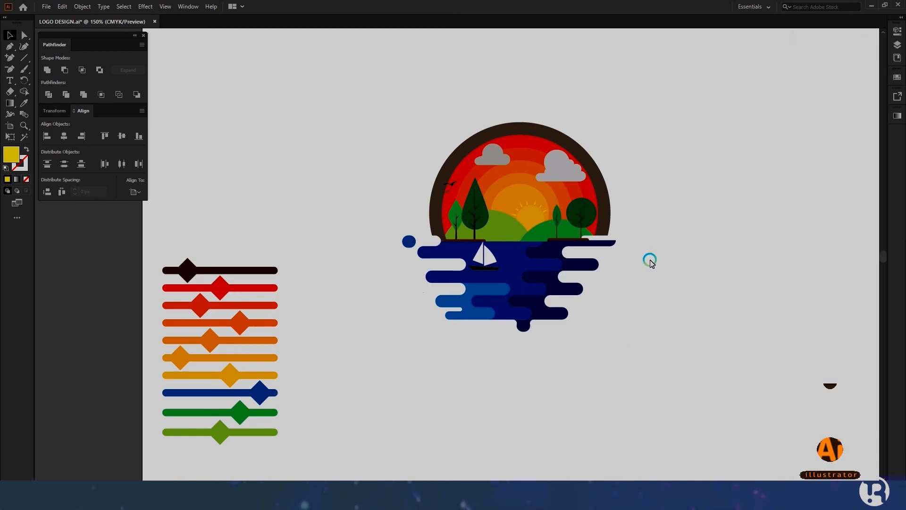
left_click(607, 215)
left_click(24, 103)
left_click(185, 266)
left_click(10, 35)
left_click(283, 196)
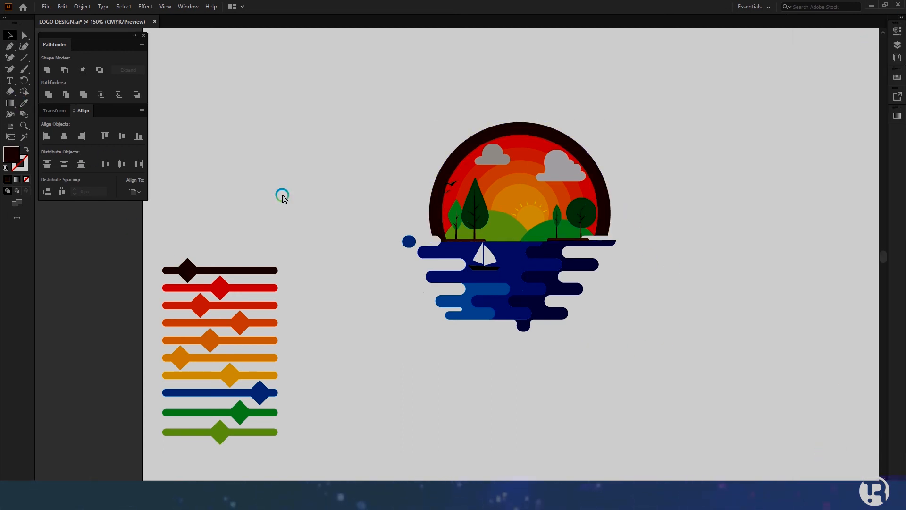
Step: Add the text "Landscape" below the emblem and enlarge it
scroll(485, 382, "up", 1)
scroll(485, 381, "left", 2)
left_click(56, 111)
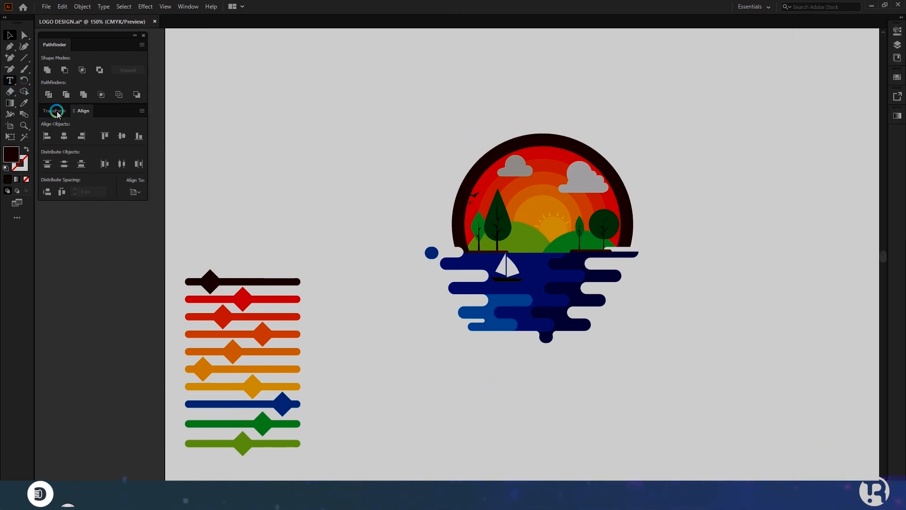
key("F7")
left_click(810, 121)
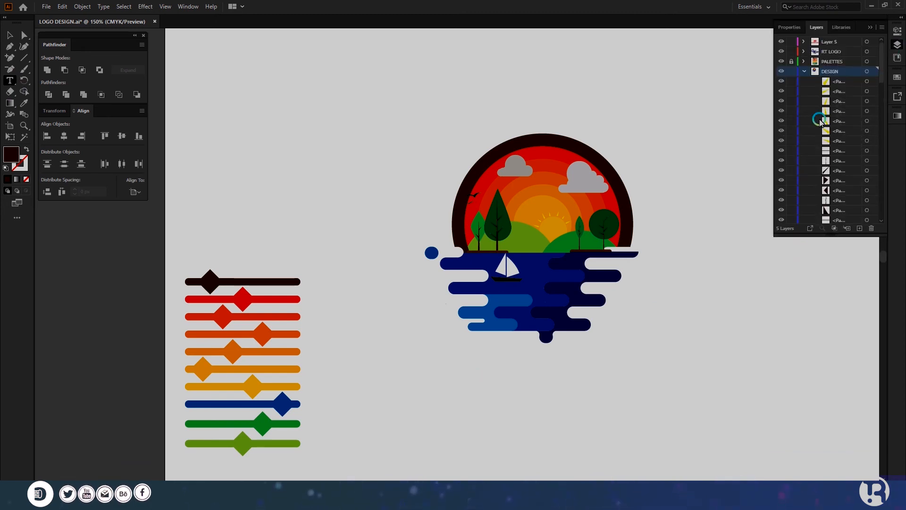
scroll(814, 156, "down", 5)
left_click(782, 209)
left_click(782, 209)
left_click(475, 389)
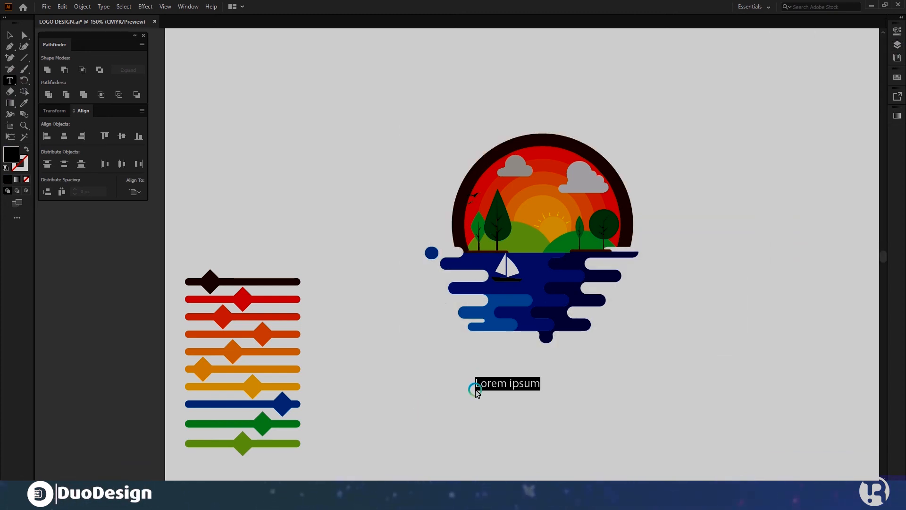
type("Landc")
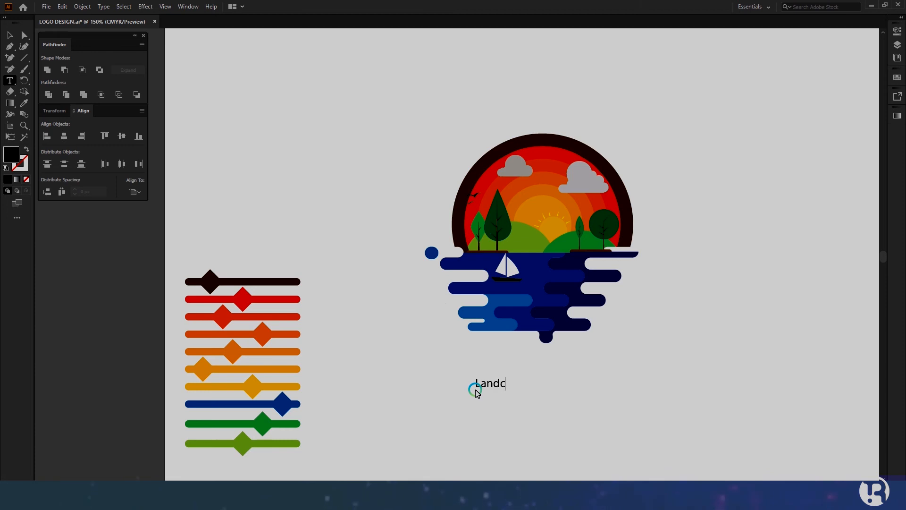
left_click(8, 34)
left_click_drag(502, 377, 508, 352)
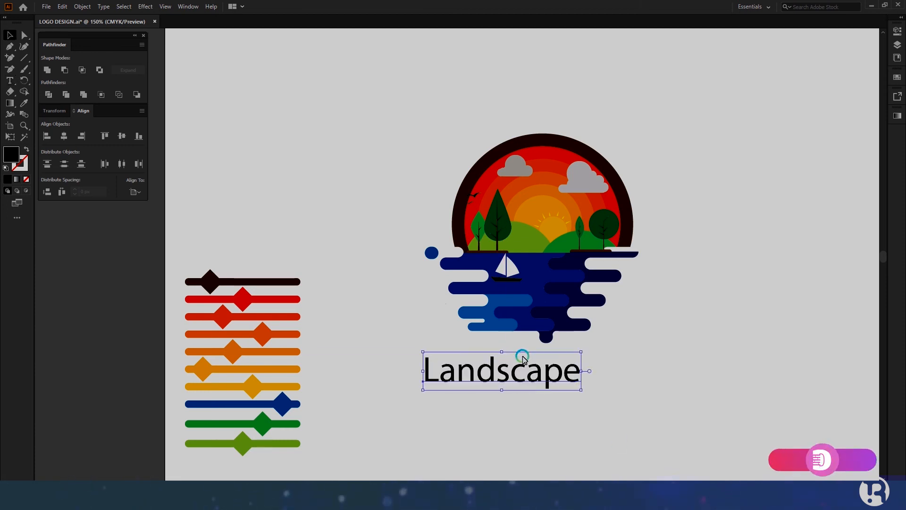
Step: Set the Landscape text's font to Forte and move the word centrally below the emblem
left_click(899, 30)
left_click(873, 211)
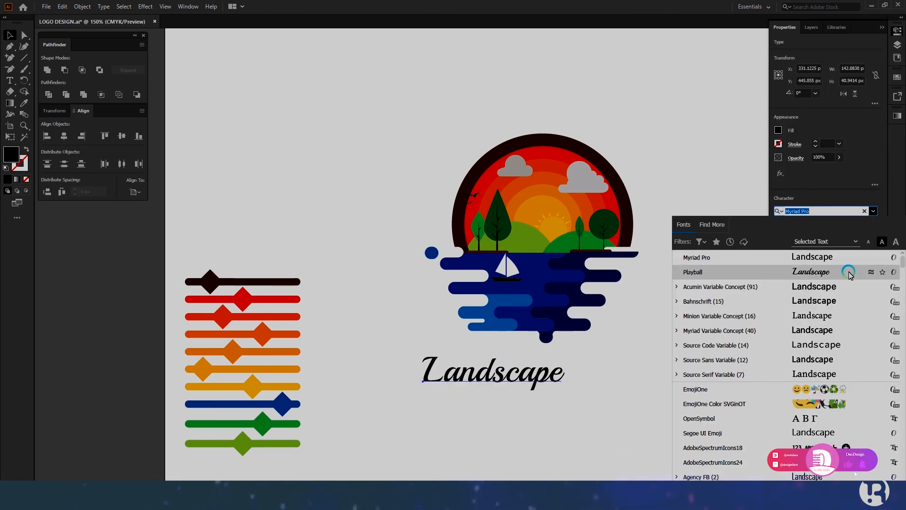
scroll(845, 279, "down", 15)
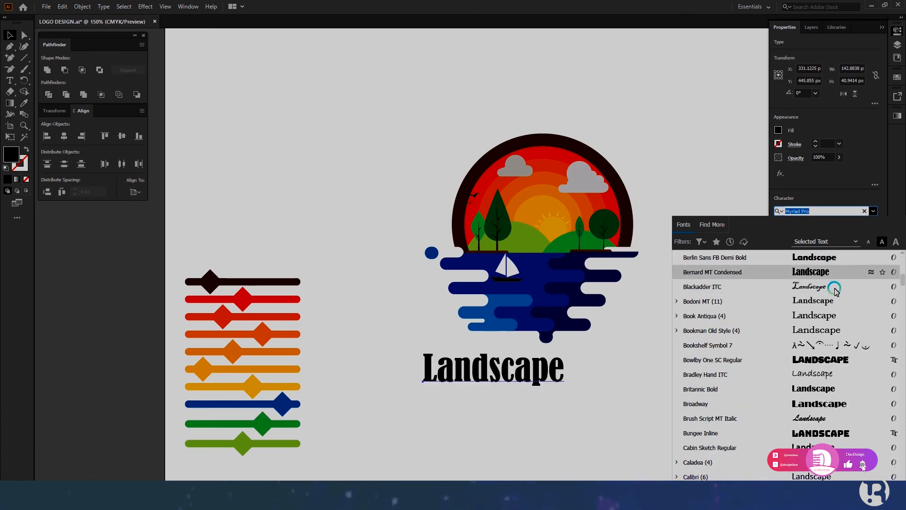
scroll(831, 425, "down", 6)
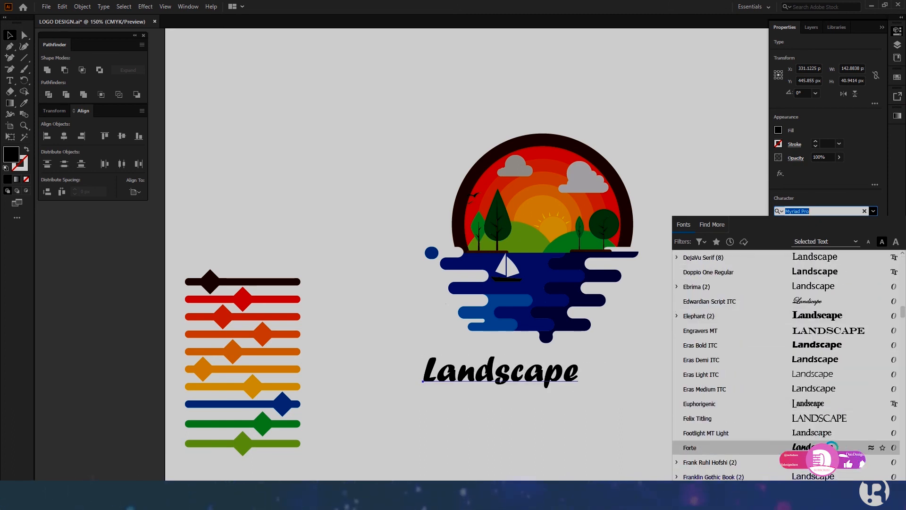
left_click(830, 449)
left_click_drag(508, 377, 559, 376)
scroll(559, 319, "down", 3)
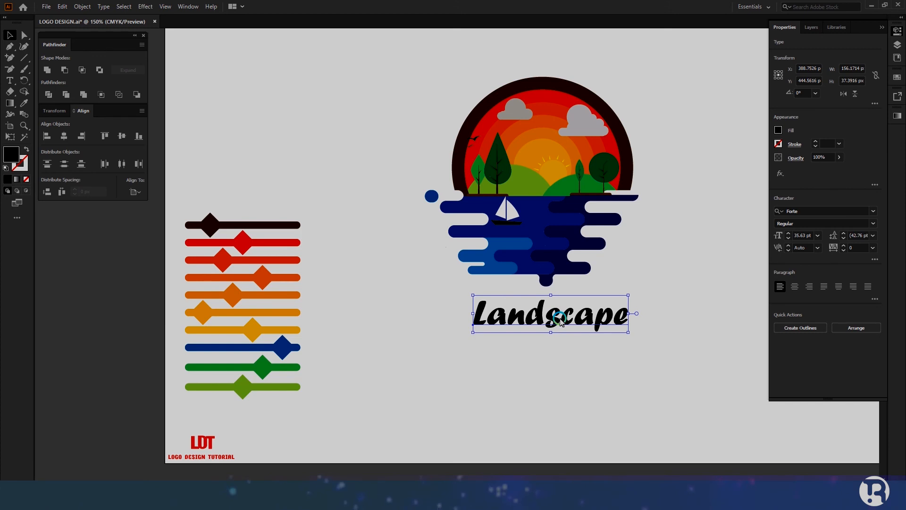
Step: Duplicate the text as a small "Forte" font label and place it below the colour palette bars
left_click_drag(561, 320, 382, 431, "alt")
left_click(813, 212)
key("ctrl+c")
double_click(420, 426)
key("ctrl+a")
key("ctrl+v")
left_click(10, 35)
left_click_drag(332, 407, 202, 404, "shift")
left_click(373, 439)
left_click(316, 430)
scroll(427, 421, "up", 3)
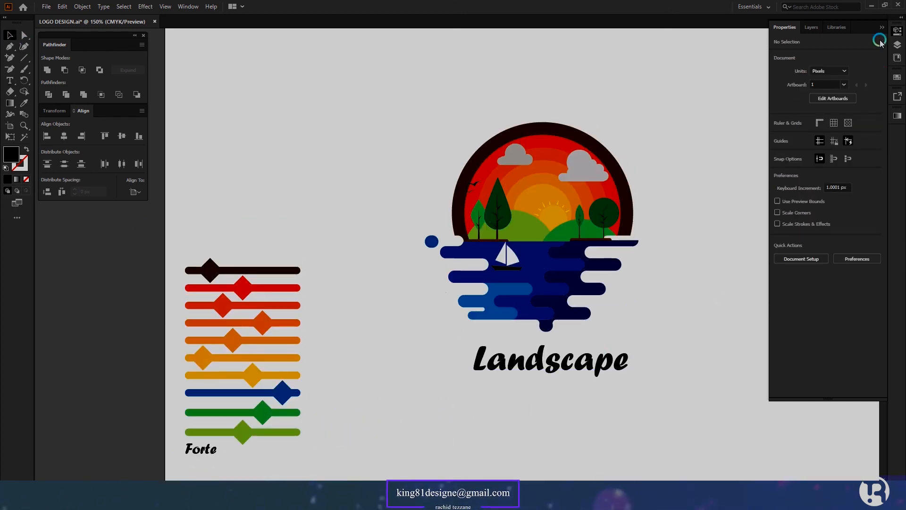
Step: Convert the Landscape text to outlines and open its letters for editing in isolation
left_click(882, 27)
left_click_drag(579, 366, 572, 371)
right_click(572, 371)
left_click(632, 238)
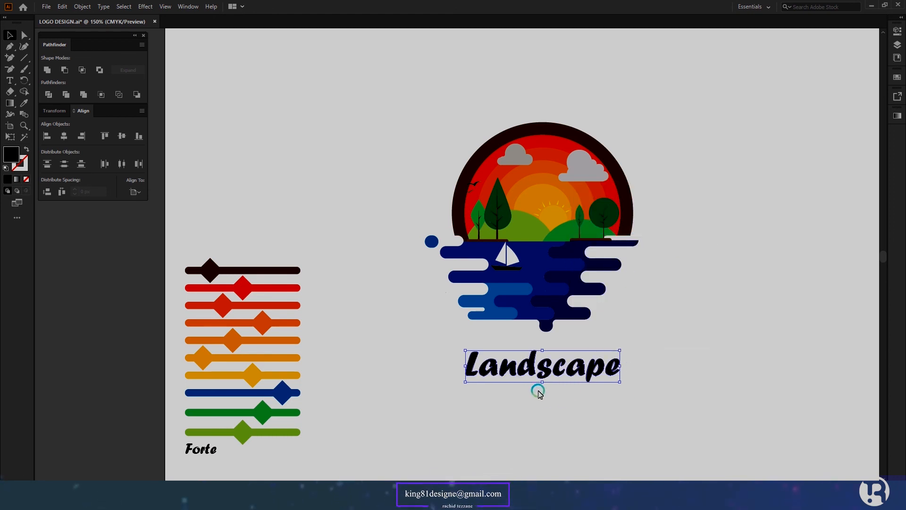
scroll(541, 382, "up", 2)
right_click(541, 373)
left_click(568, 288)
left_click(501, 305)
double_click(442, 355)
Step: Move the letters of Landscape closer together so they touch, and scale the whole word up
scroll(444, 359, "up", 2)
scroll(444, 360, "down", 1)
left_click_drag(441, 362, 434, 362)
left_click_drag(472, 364, 455, 364)
left_click_drag(521, 368, 496, 368)
left_click_drag(568, 372, 533, 372)
left_click_drag(611, 369, 567, 370)
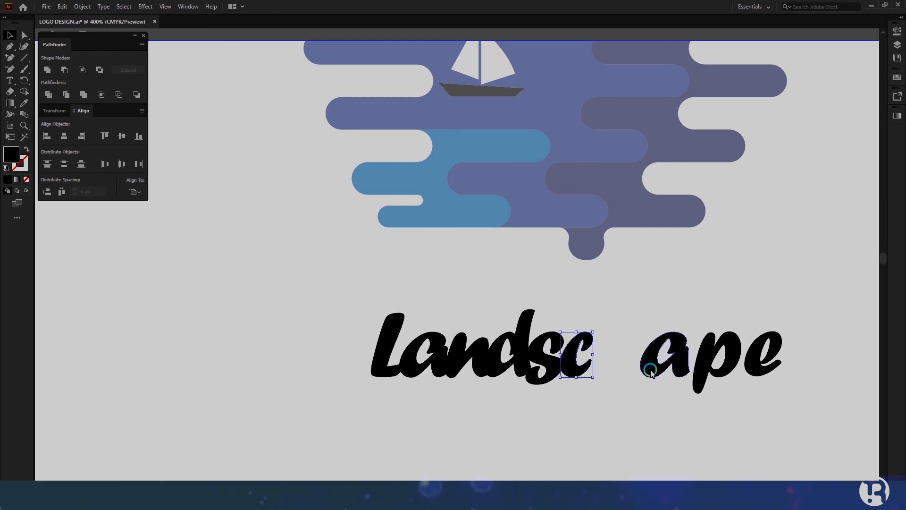
left_click_drag(650, 371, 605, 370)
left_click_drag(718, 366, 665, 366)
left_click_drag(762, 361, 688, 375)
key("ctrl+a")
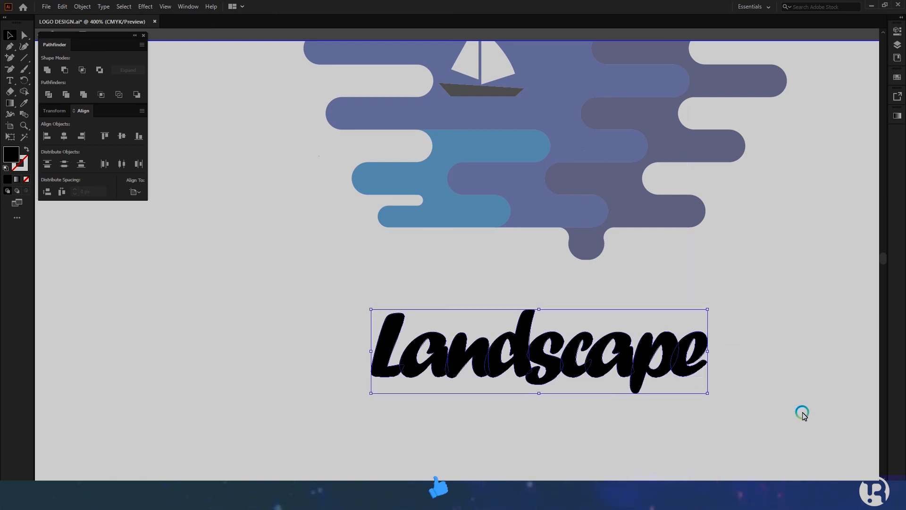
left_click_drag(539, 309, 539, 298)
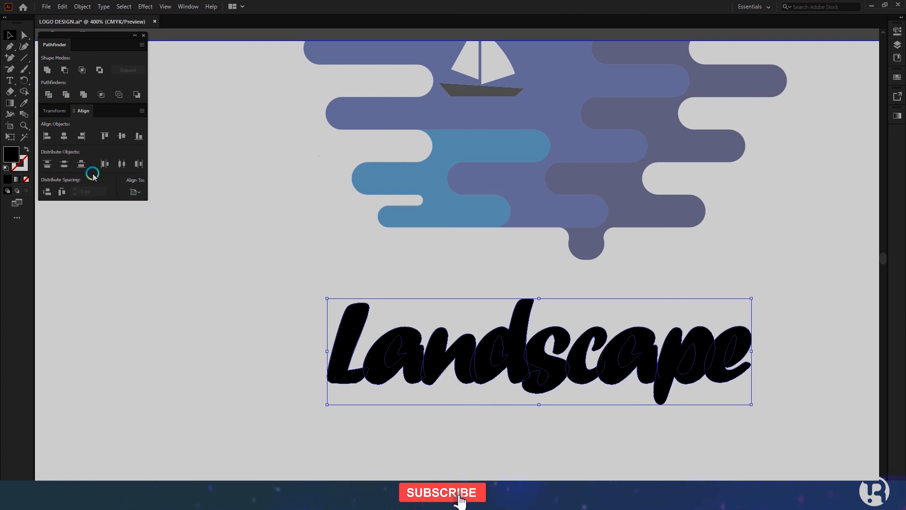
Step: Offset the letter outlines outward into a narrow united border, with the letters in front of it
left_click(82, 6)
mouse_move(172, 233)
left_click(226, 259)
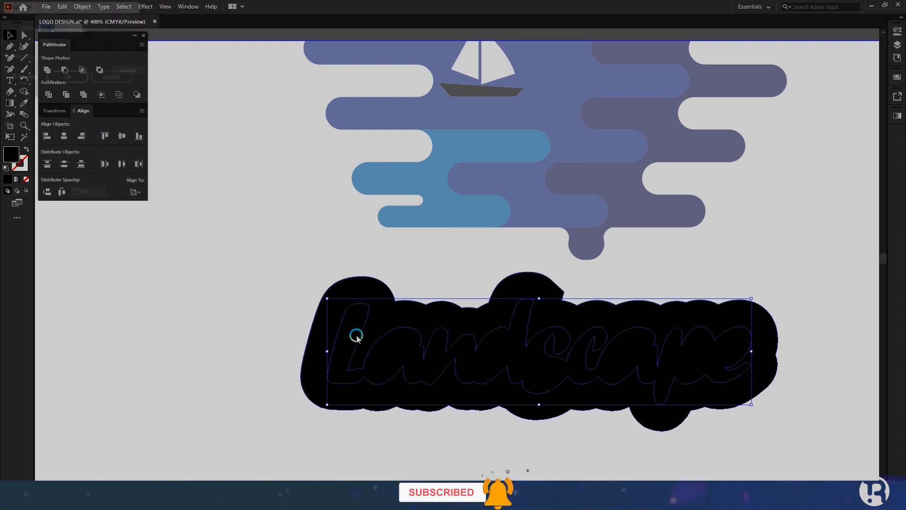
left_click_drag(179, 246, 838, 431)
key("Down")
key("Down")
key("Down")
key("Down")
key("Down")
key("Down")
key("Down")
left_click(207, 389)
left_click(51, 73)
key("ctrl+f")
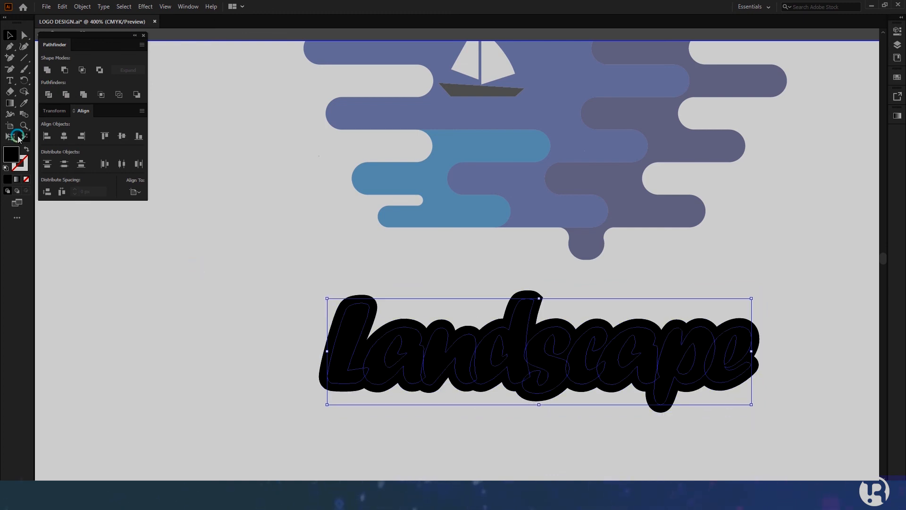
Step: Fill all the Landscape letters with the golden yellow from the colour palette
left_click(24, 103)
left_click(109, 203)
scroll(543, 367, "down", 3)
left_click(269, 369)
left_click(12, 36)
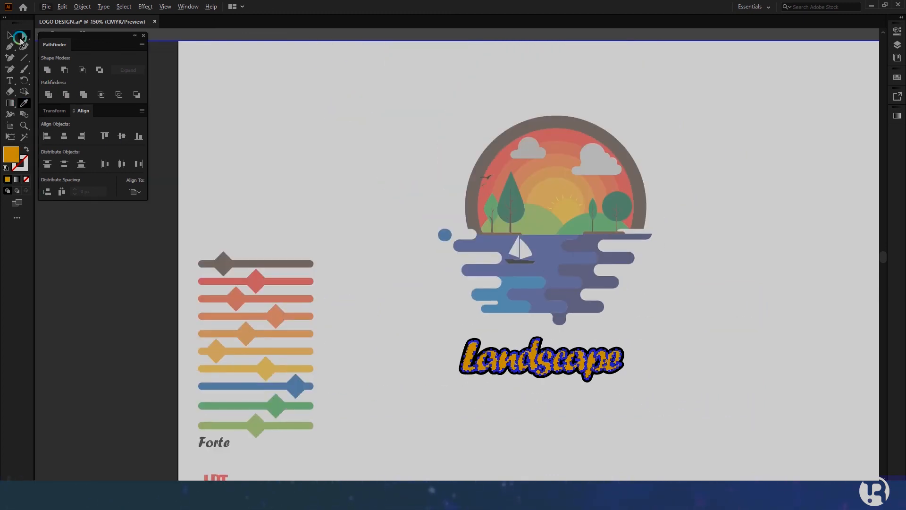
Step: Leave isolation mode and ungroup the Landscape lettering
double_click(609, 426)
scroll(599, 420, "up", 2)
scroll(499, 396, "up", 1)
scroll(401, 384, "down", 1)
left_click(394, 386)
right_click(394, 386)
left_click(422, 301)
Step: Recolour L with the outer ring's dark brown and a, n, d and s with successive reds and oranges sampled from the sky rings
key("i")
left_click(404, 163)
left_click(419, 382, "ctrl")
left_click(416, 160)
left_click(444, 381, "ctrl")
left_click(433, 153)
left_click(477, 377, "ctrl")
left_click(465, 146)
left_click(501, 382, "ctrl")
left_click(474, 156)
Step: Recolour c and the second a with the sun's golden tones, p with the palette's light green and e with its darker green
left_click(514, 382, "ctrl")
left_click(489, 164)
left_click(545, 383, "ctrl")
left_click(521, 182)
left_click(561, 385, "ctrl")
left_click(183, 439)
left_click(183, 468)
left_click(586, 393, "ctrl")
left_click(178, 441)
Step: Centre the Landscape lettering horizontally on the artboard, and group the emblem artwork and centre it the same way
key("v")
left_click_drag(706, 436, 357, 364)
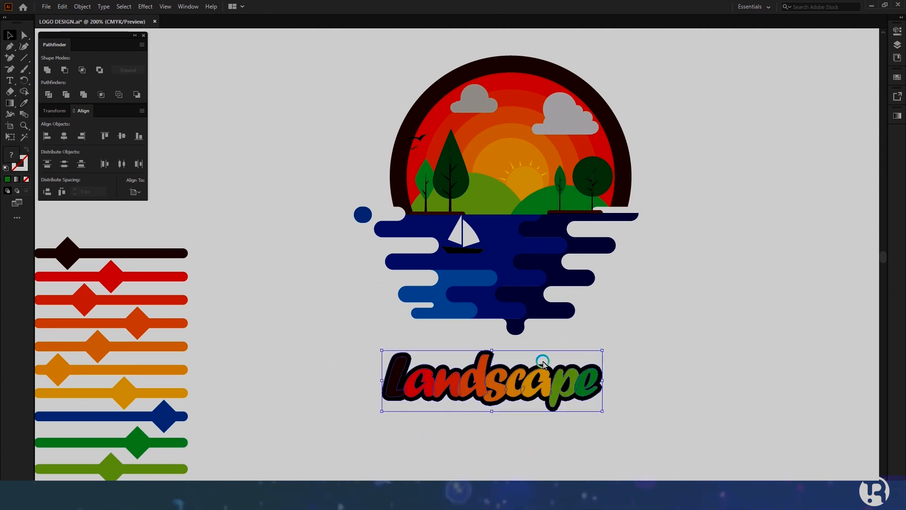
left_click(64, 136)
left_click_drag(334, 69, 679, 330)
right_click(523, 205)
left_click(539, 276)
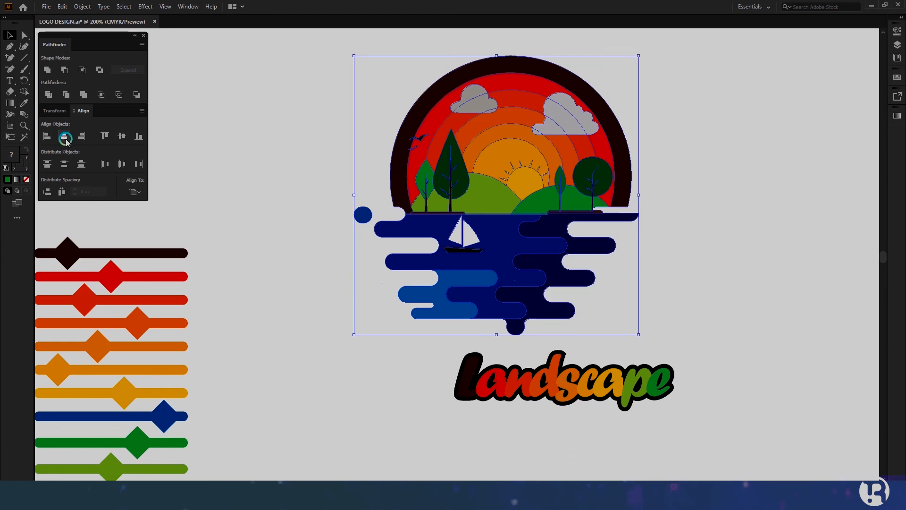
left_click(64, 138)
Step: Move the Landscape lettering up over the emblem's water, and collapse the floating Pathfinder and Align group with the whole artboard in view
scroll(517, 340, "down", 2)
left_click(588, 388)
scroll(588, 388, "up", 1)
left_click_drag(578, 354, 579, 283)
left_click(577, 343)
scroll(568, 341, "down", 1)
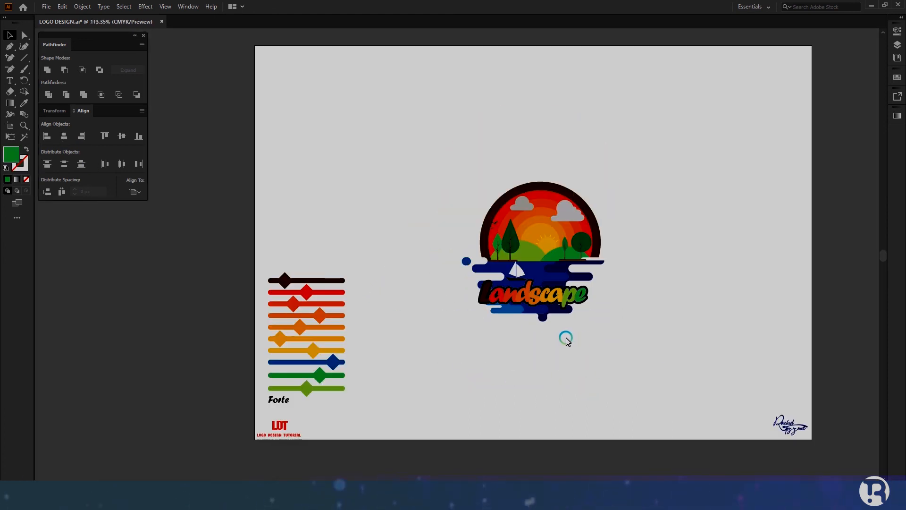
key("ctrl+0")
left_click(135, 36)
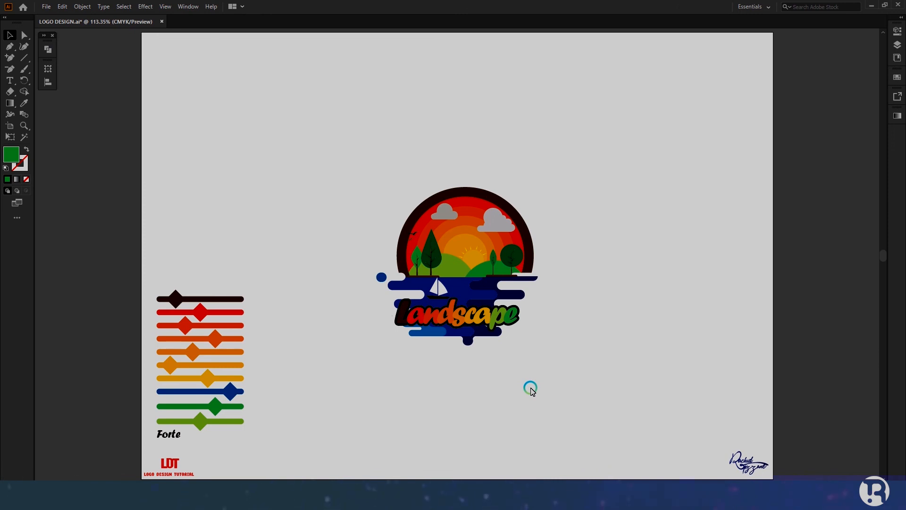